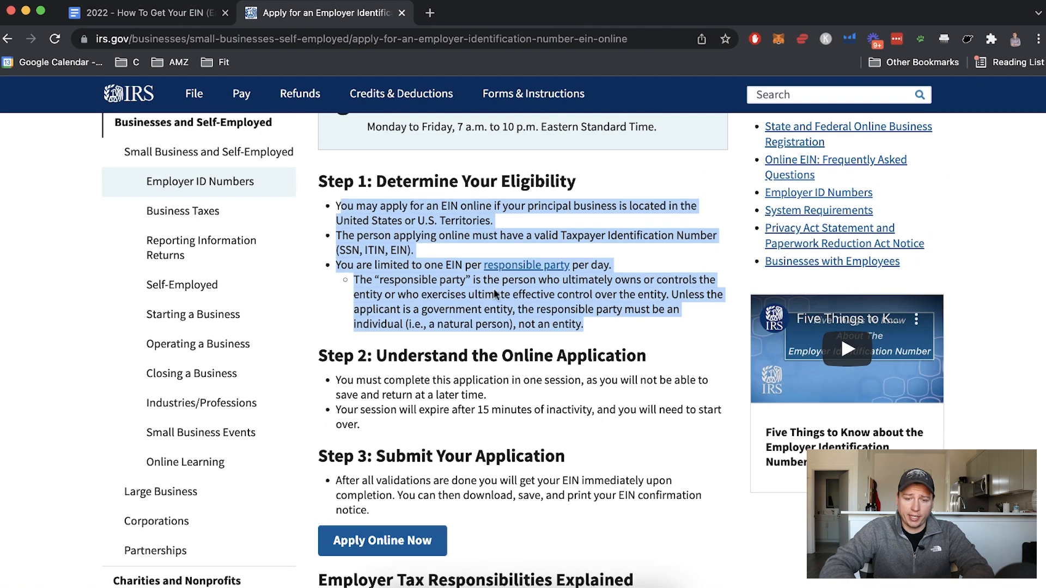
Check the EIN hours of operation and three application steps, then launch Apply Online Now
left_click_drag(367, 218, 656, 217)
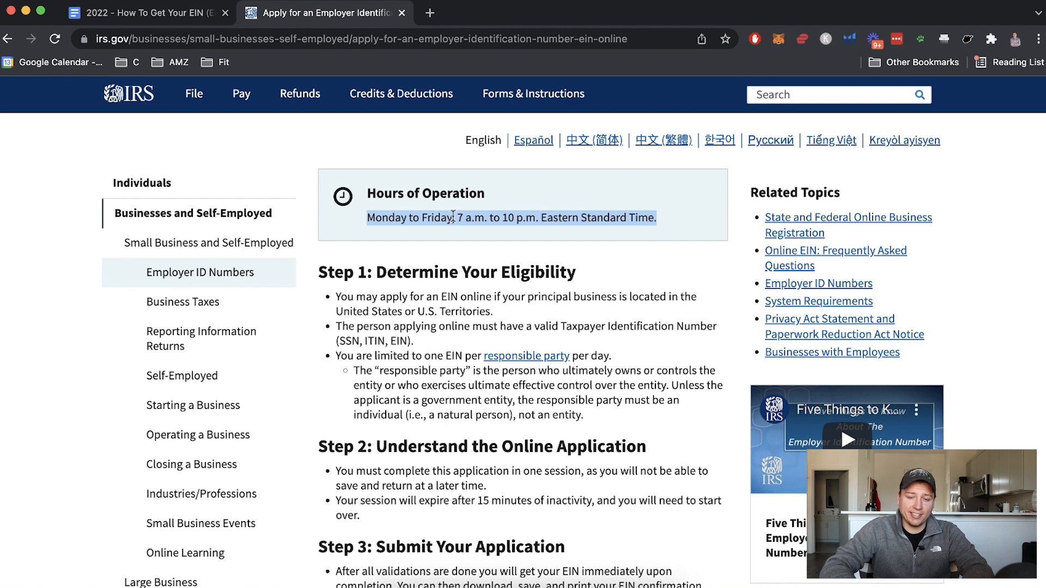
scroll(487, 292, "down", 1)
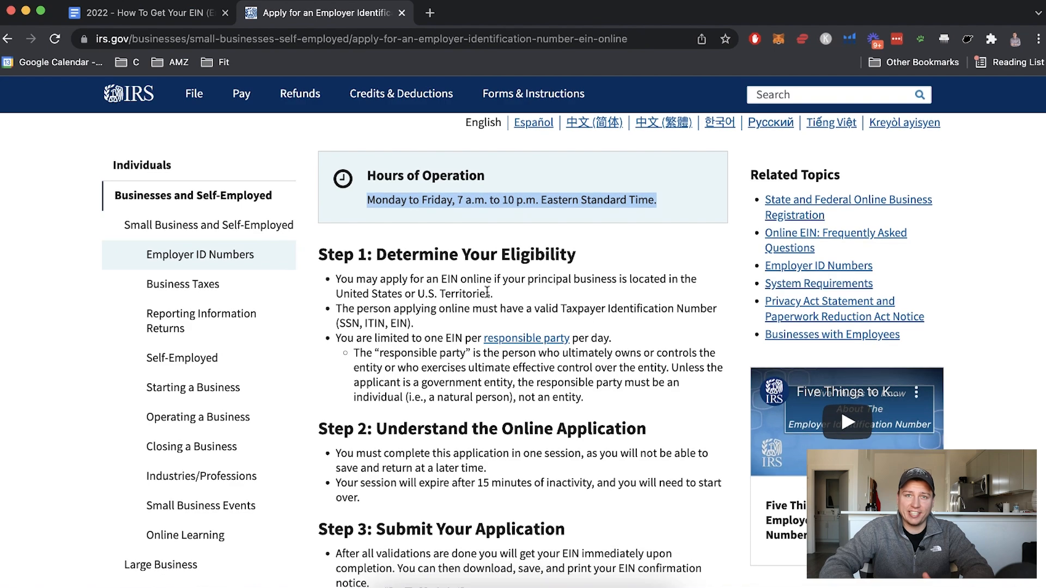
scroll(487, 292, "down", 5)
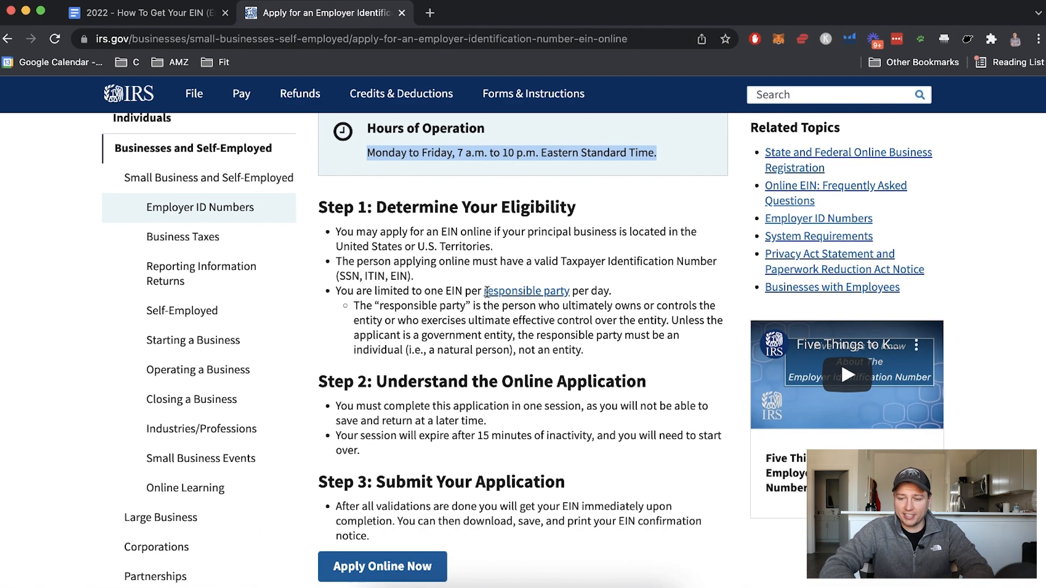
scroll(487, 293, "up", 5)
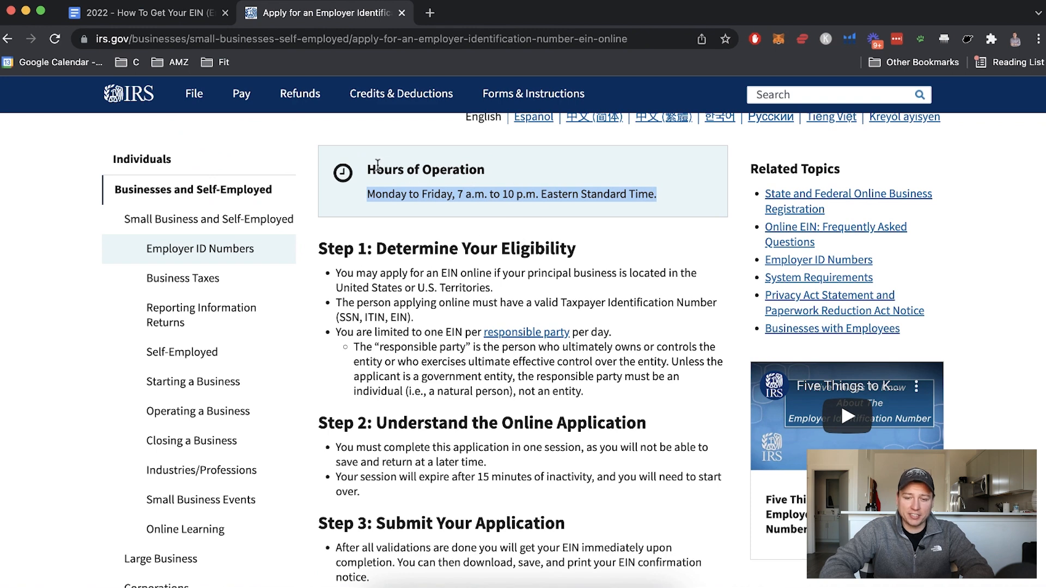
scroll(451, 299, "down", 1)
scroll(451, 300, "down", 1)
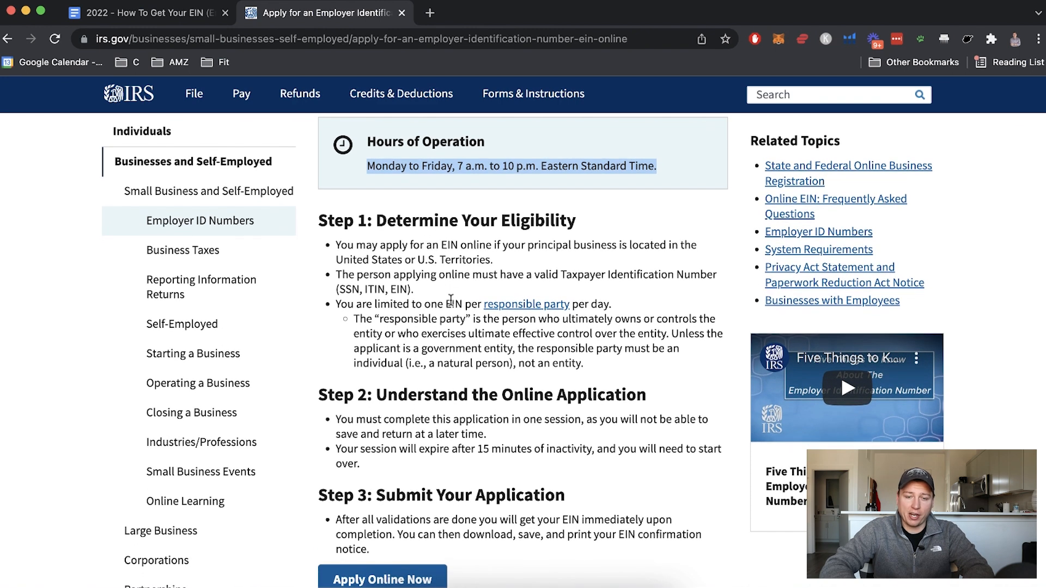
scroll(451, 300, "down", 3)
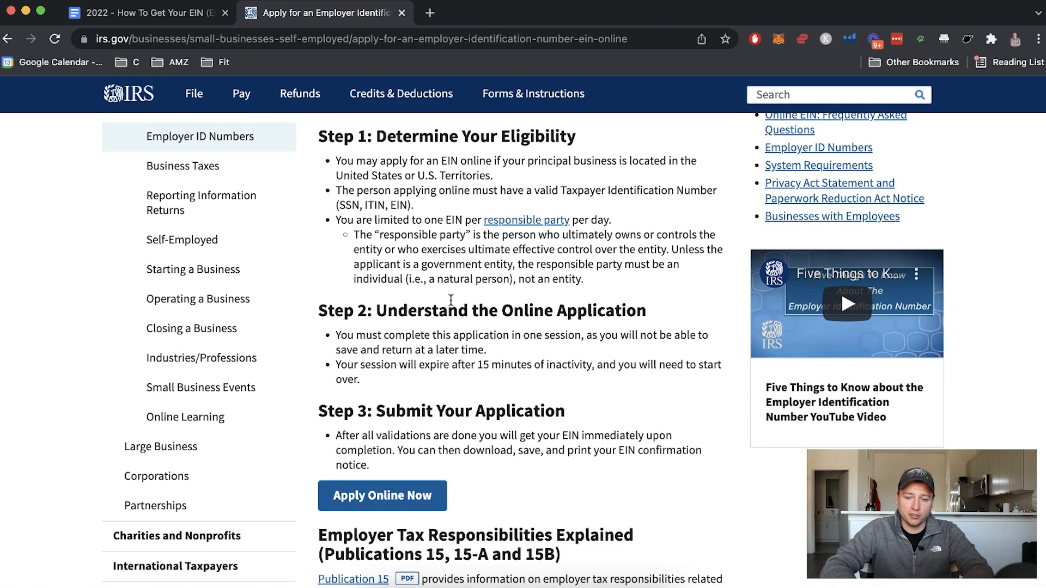
left_click(384, 497)
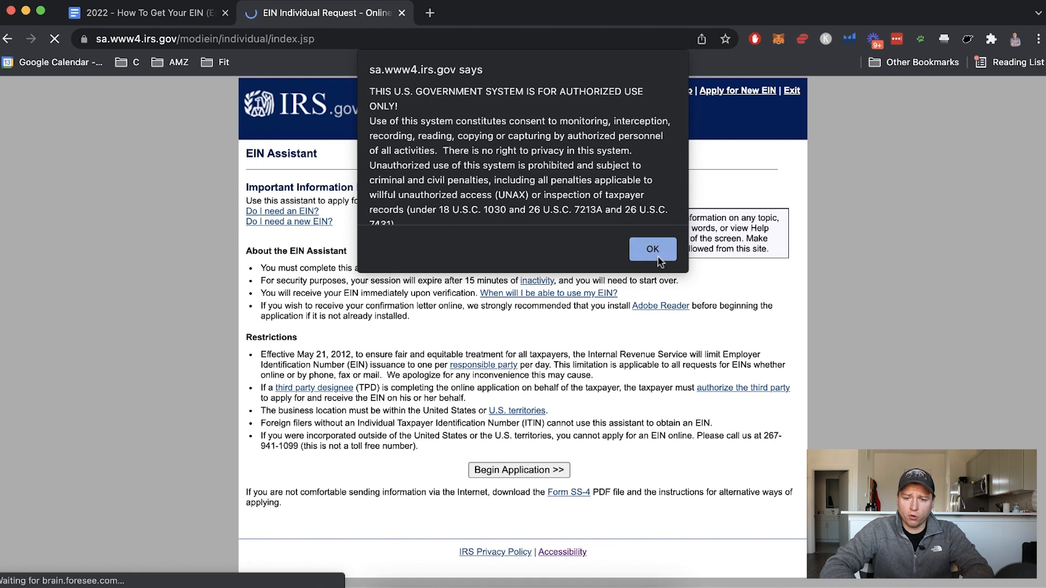
Accept the authorized-use notice and start the EIN application
left_click(653, 250)
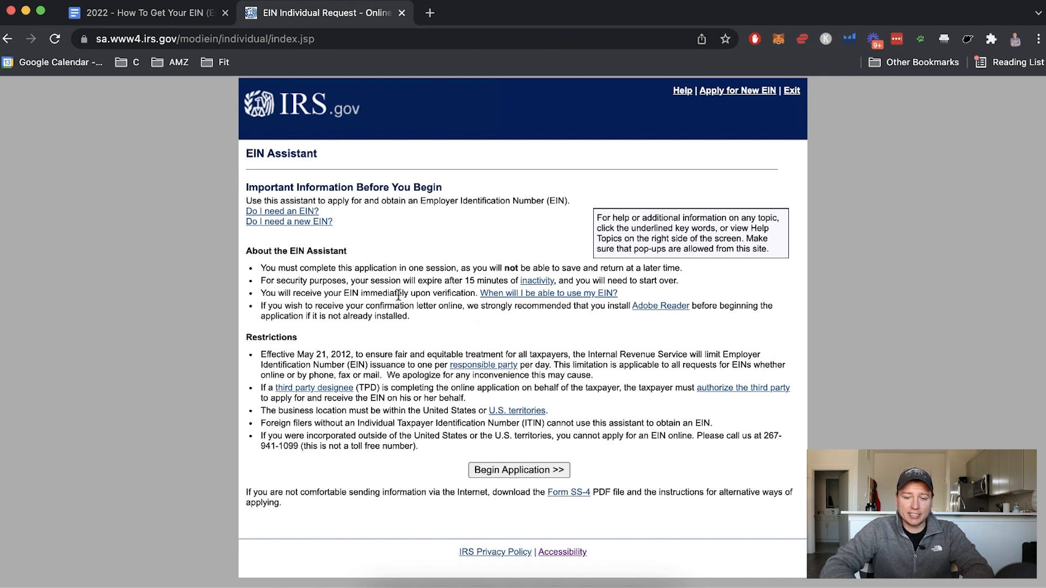
left_click(514, 470)
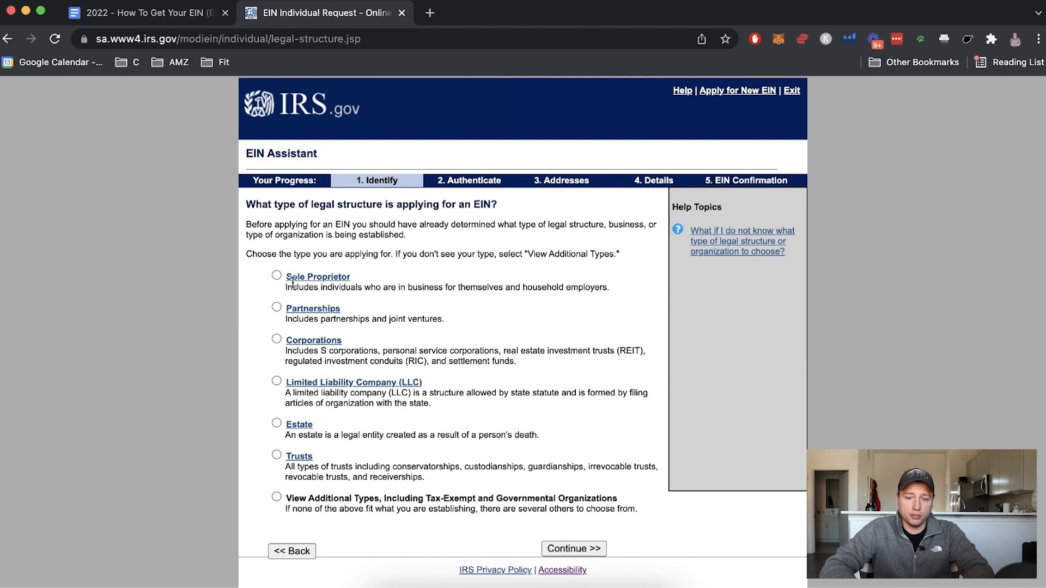
Compare the structure descriptions and choose Limited Liability Company (LLC), then continue
left_click_drag(320, 287, 586, 292)
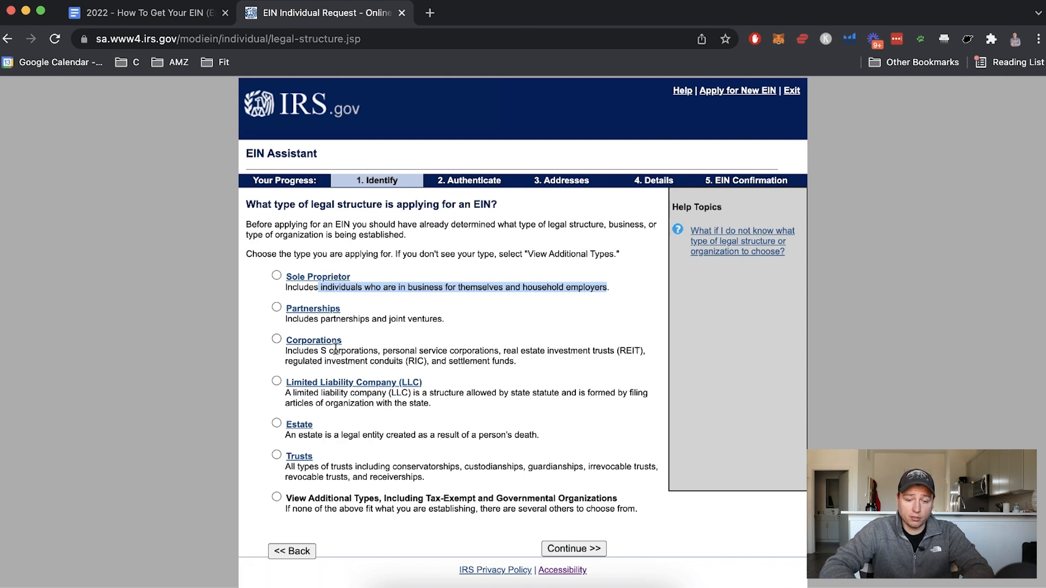
scroll(336, 349, "down", 1)
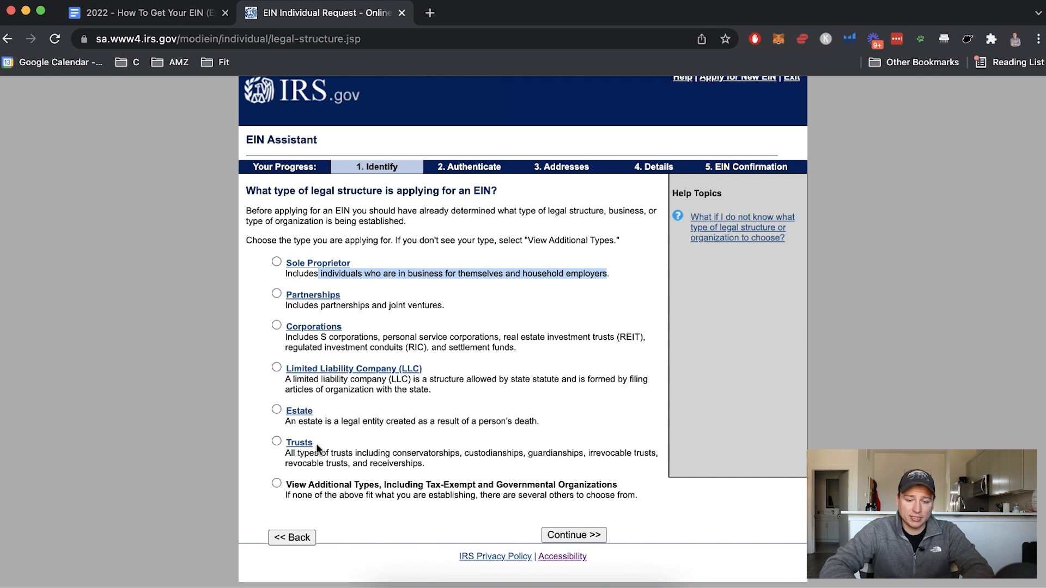
left_click(277, 368)
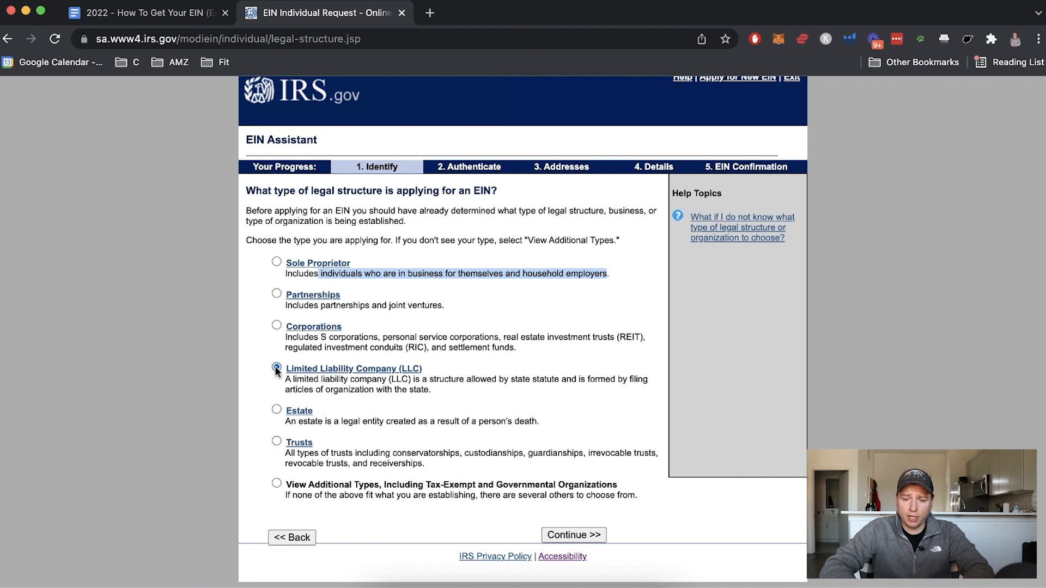
left_click(583, 536)
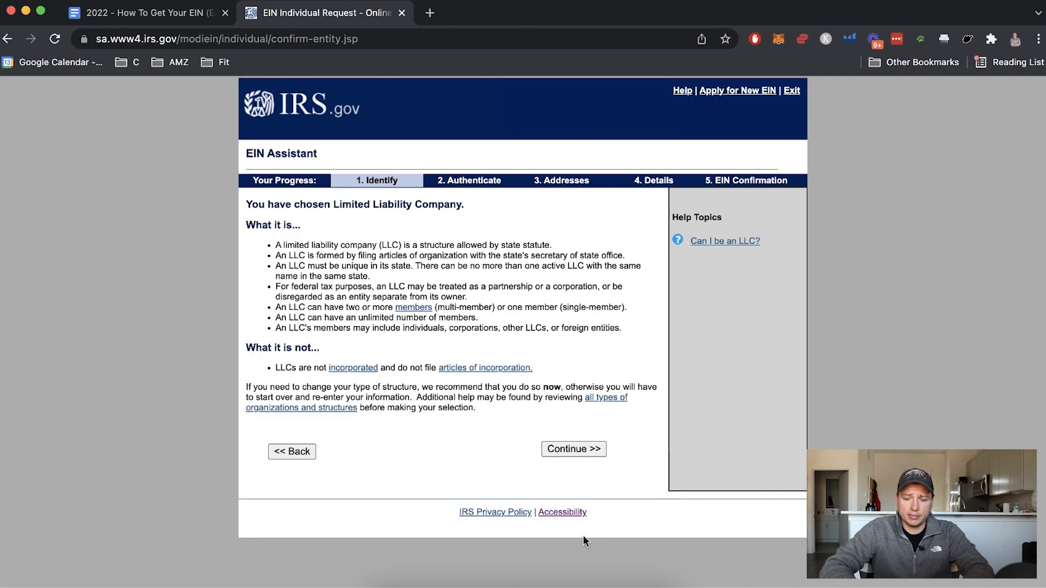
Read the first three LLC description bullets and proceed to the members questions
left_click_drag(276, 246, 601, 333)
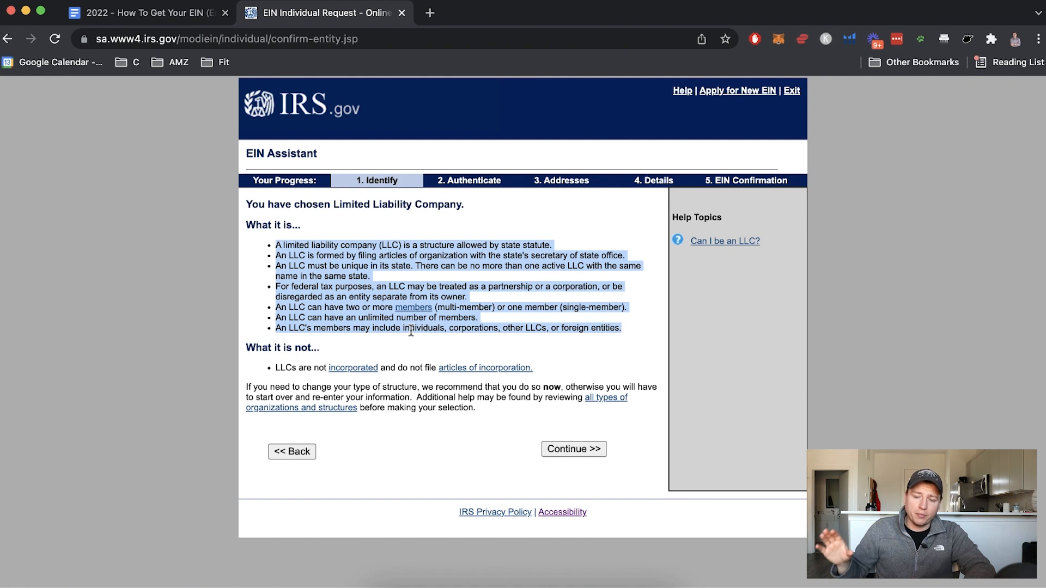
left_click(374, 259)
left_click_drag(276, 245, 646, 322)
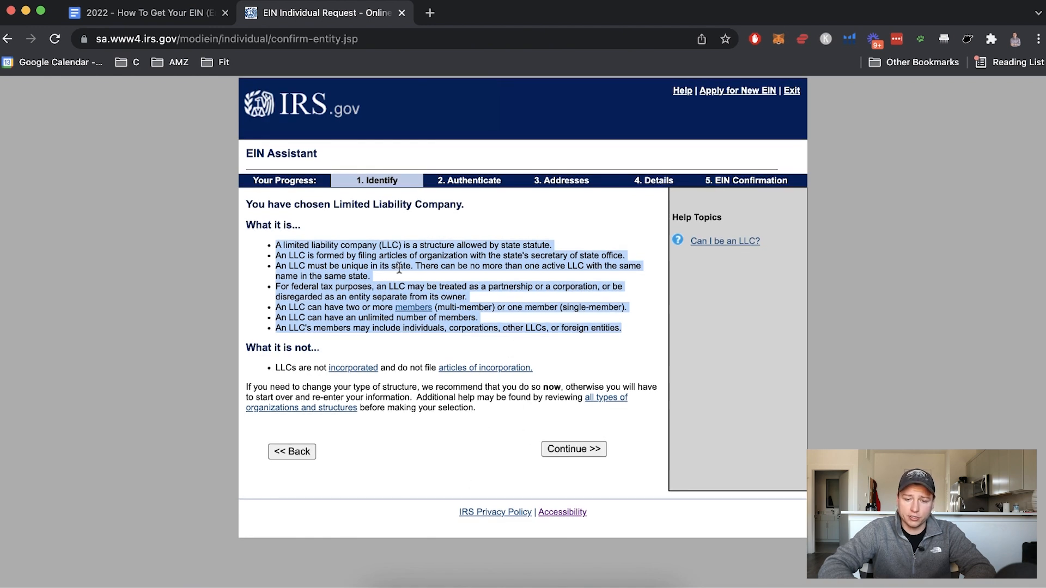
left_click(576, 450)
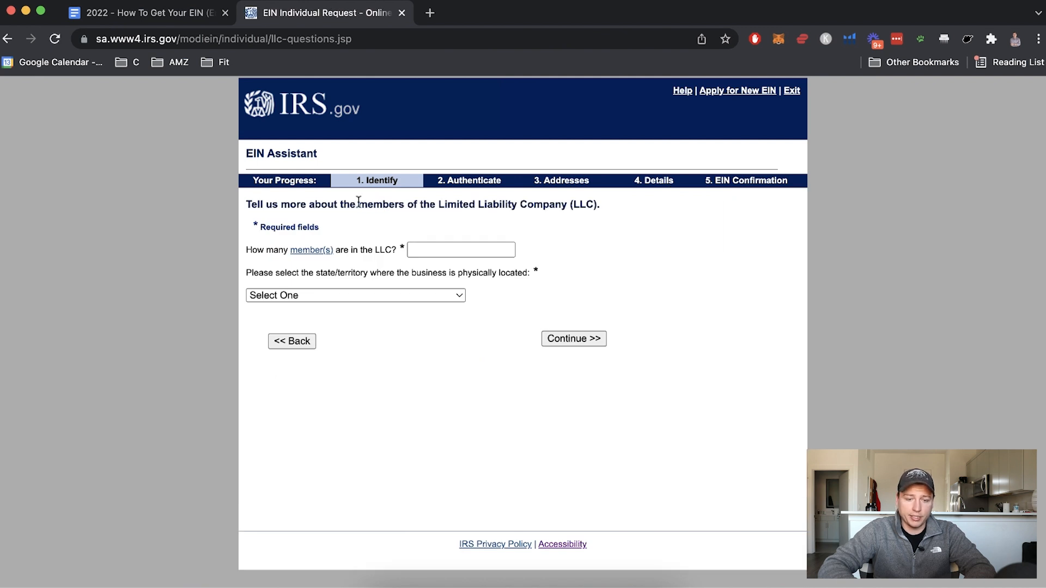
Enter 1 as the number of members and WYOMING (WY) as the state, then continue
left_click(444, 252)
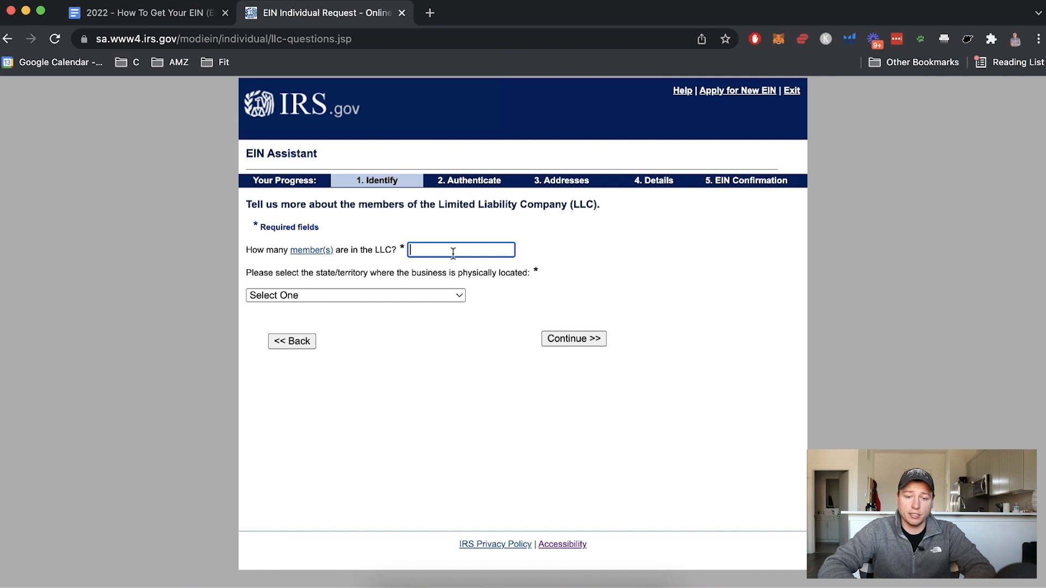
type("1")
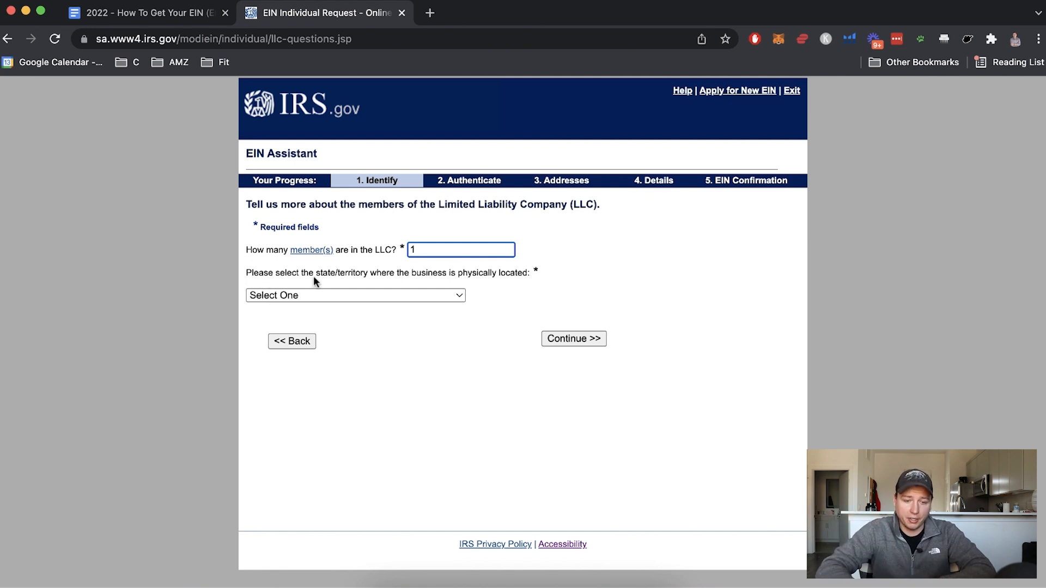
left_click(364, 295)
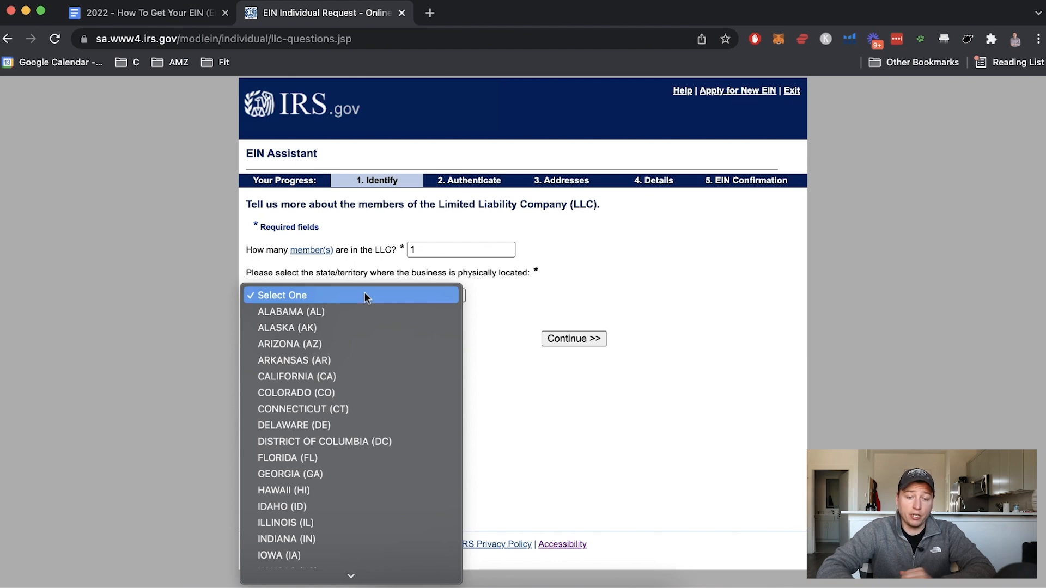
key("w")
key("y")
left_click(306, 560)
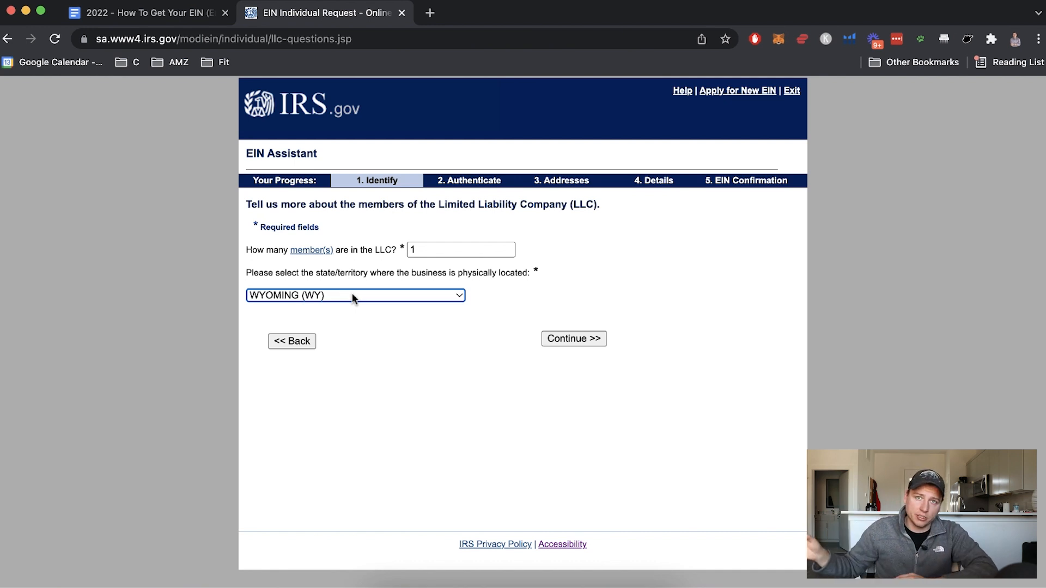
left_click(566, 341)
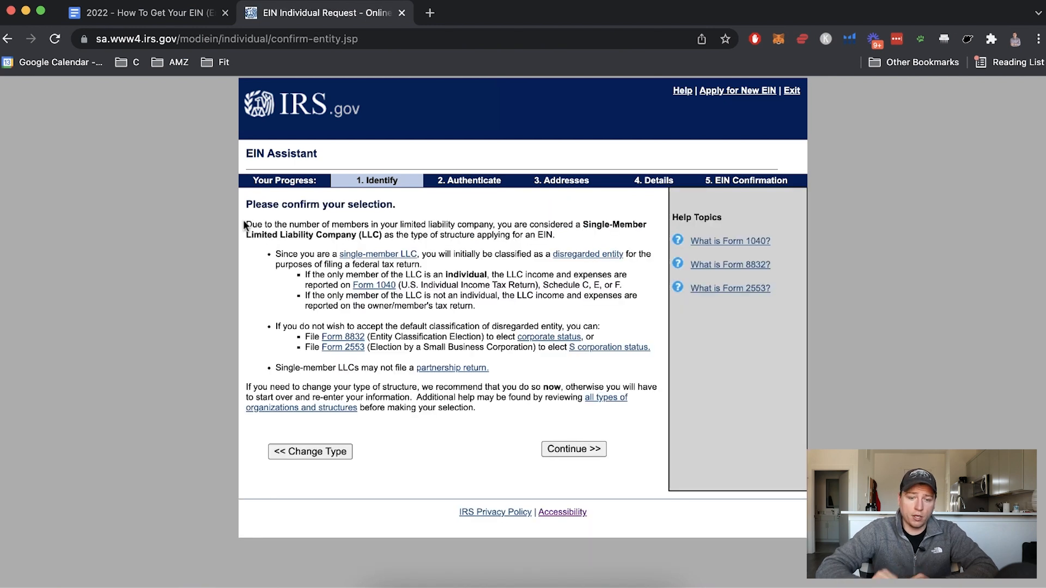
Read the Single-Member LLC explanation and confirm that classification
left_click_drag(250, 225, 547, 305)
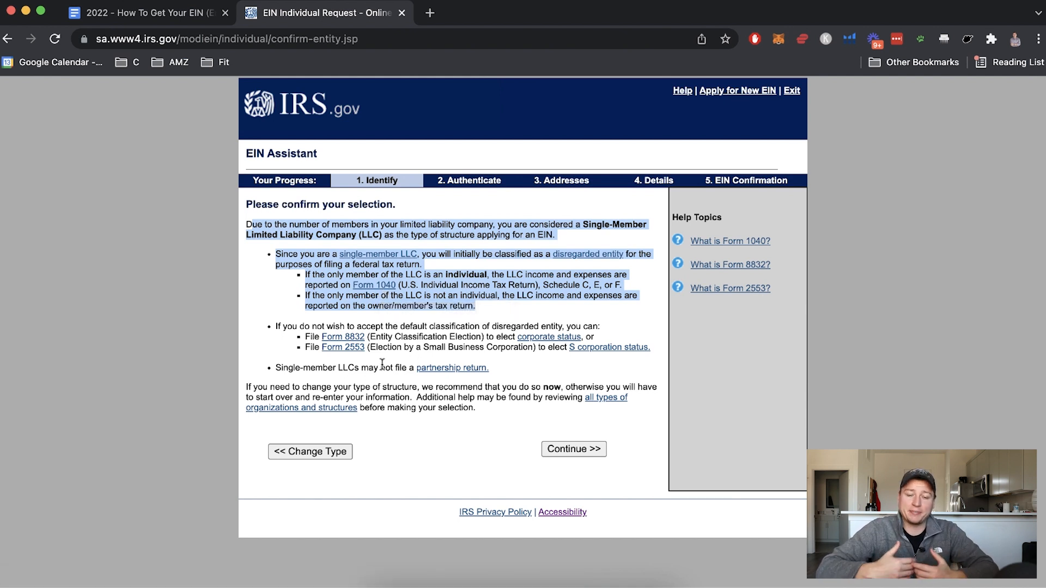
left_click(565, 450)
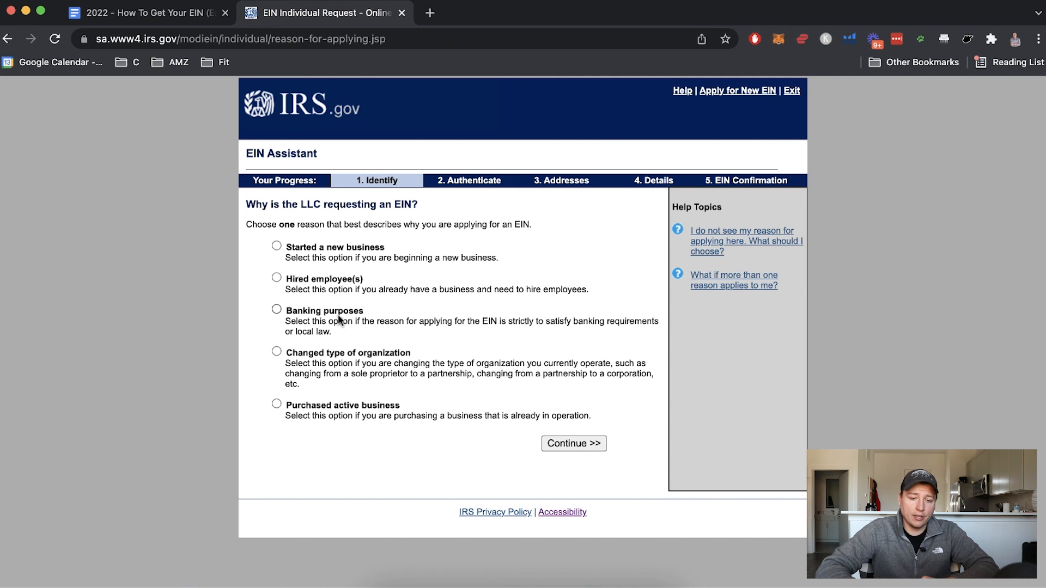
Choose 'Started a new business' as the reason for applying and continue
left_click(276, 246)
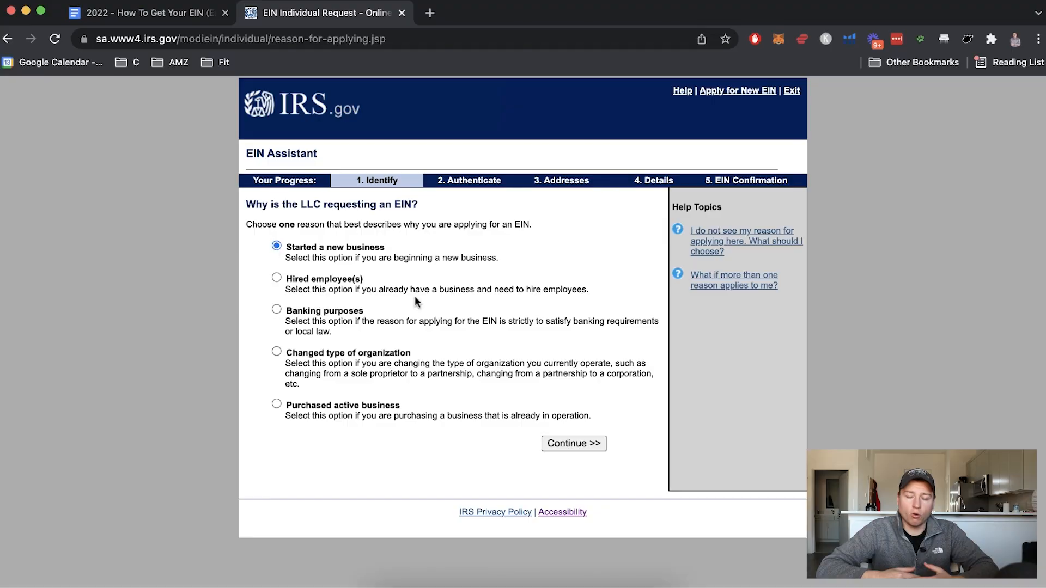
left_click(564, 445)
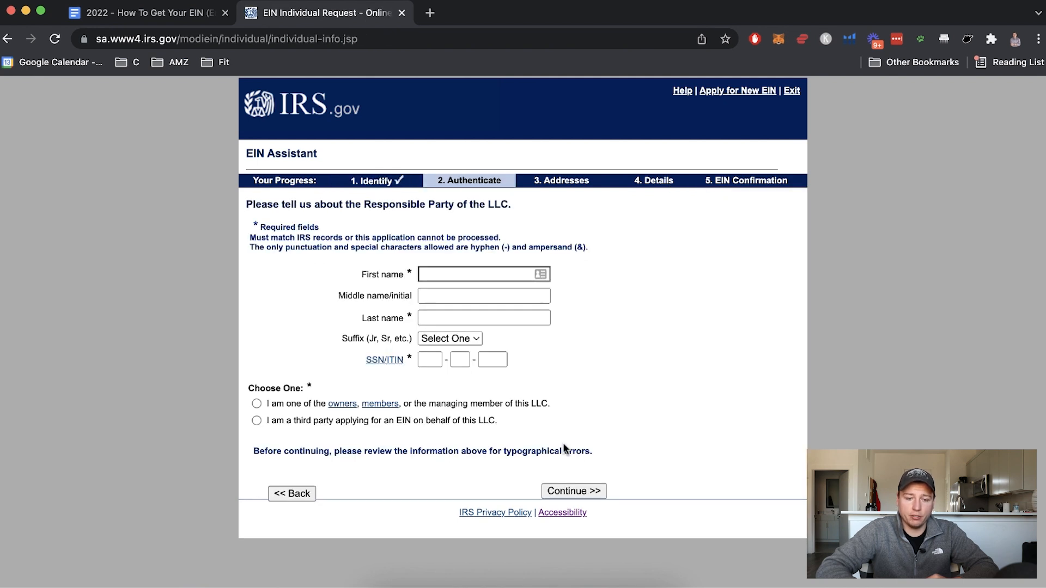
Enter the responsible party's first name and last name
left_click(481, 274)
key("Tab")
key("Tab")
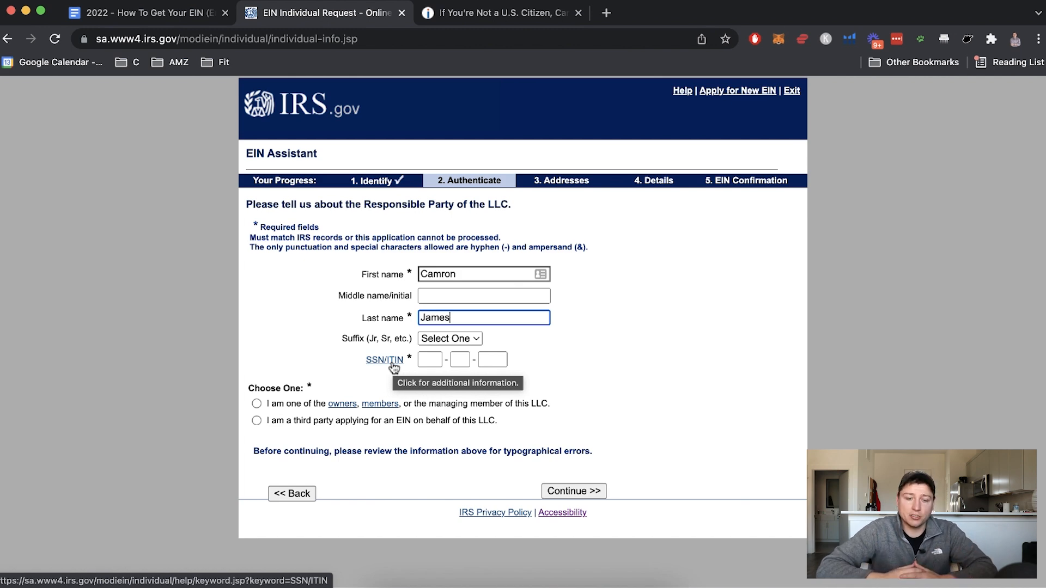
left_click(487, 20)
Read the Incfile article down to the heading about applying for an ITIN
scroll(248, 303, "down", 2)
scroll(248, 304, "down", 8)
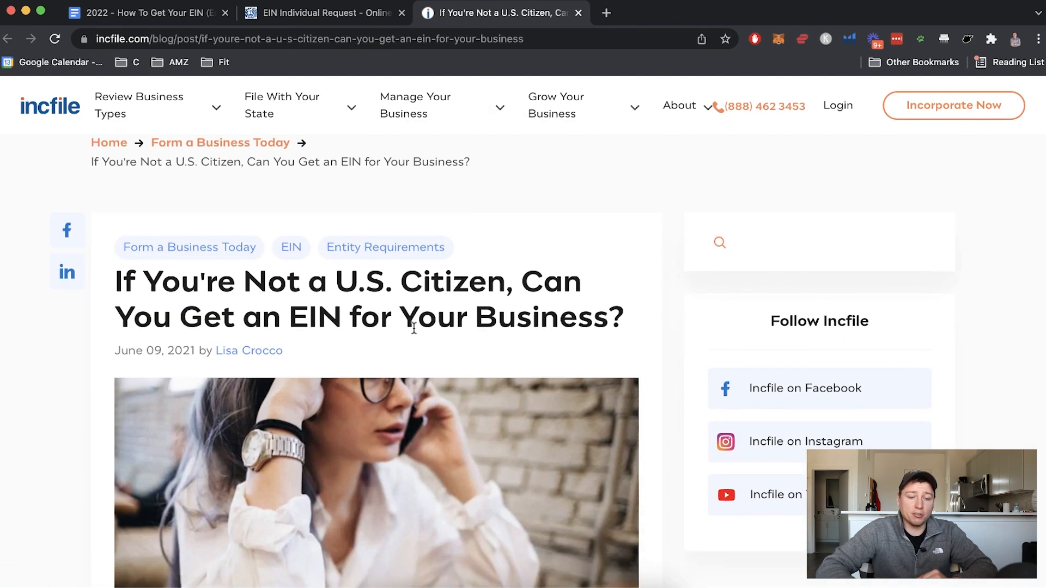
scroll(467, 336, "down", 13)
scroll(467, 342, "down", 2)
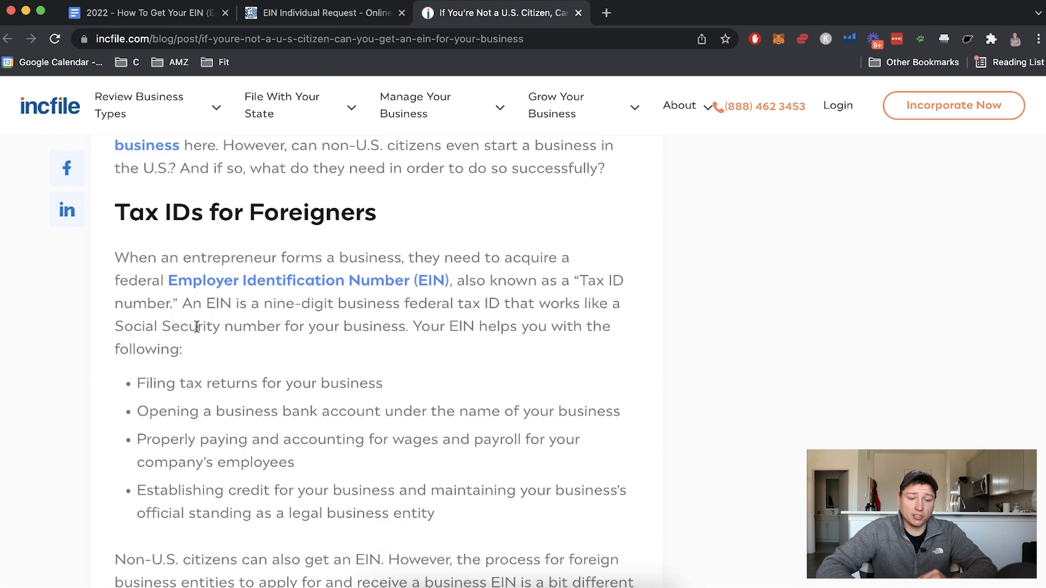
scroll(175, 267, "up", 8)
scroll(296, 344, "up", 8)
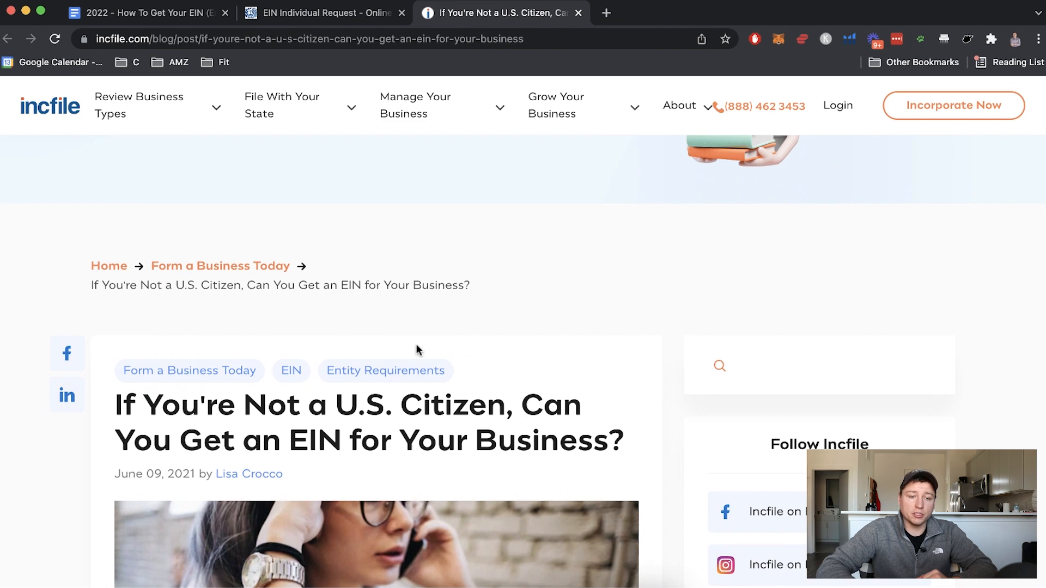
scroll(447, 427, "down", 4)
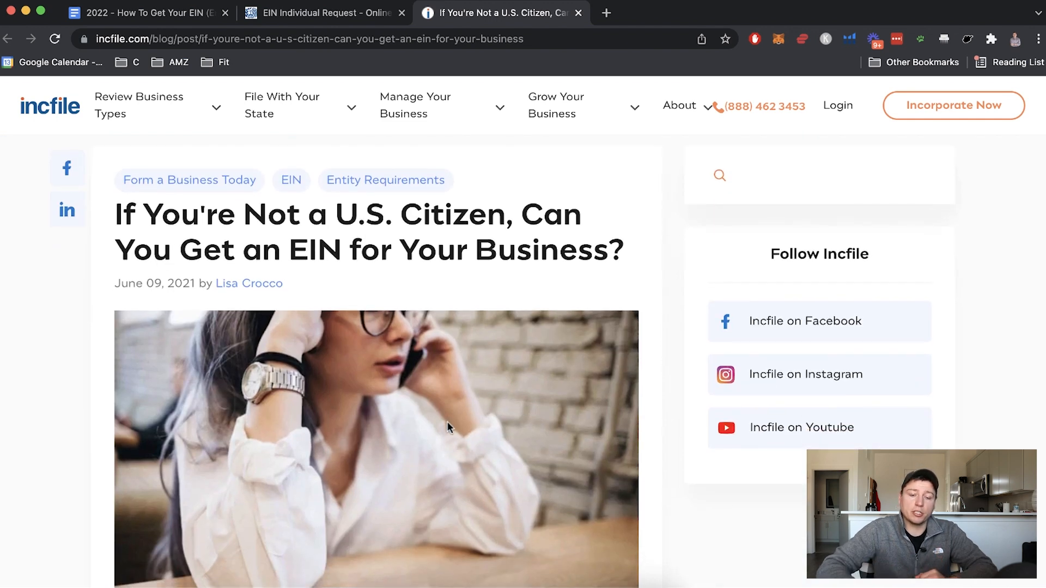
scroll(446, 427, "down", 1)
scroll(447, 426, "down", 9)
scroll(448, 427, "down", 12)
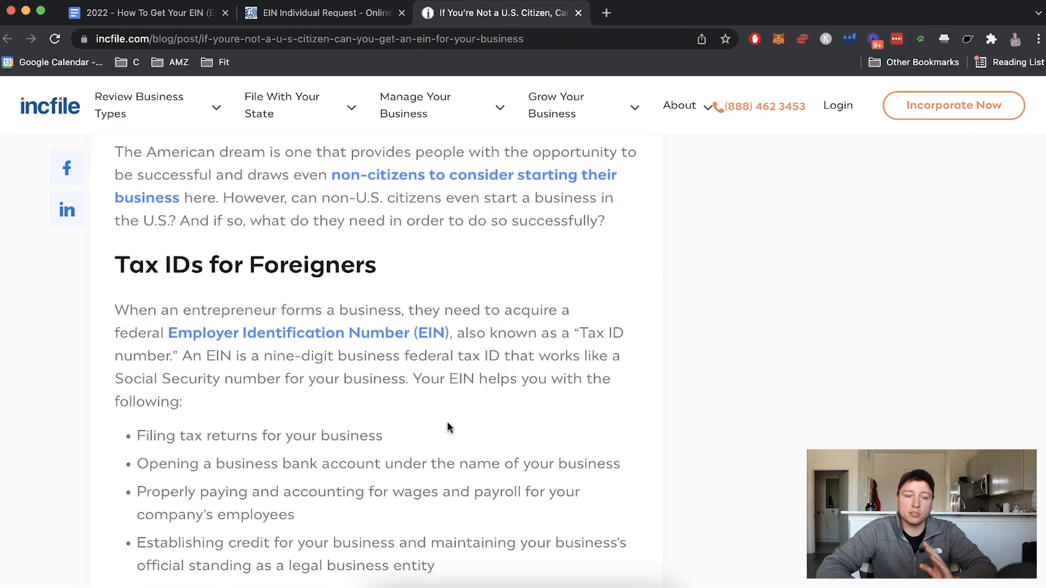
scroll(448, 422, "down", 3)
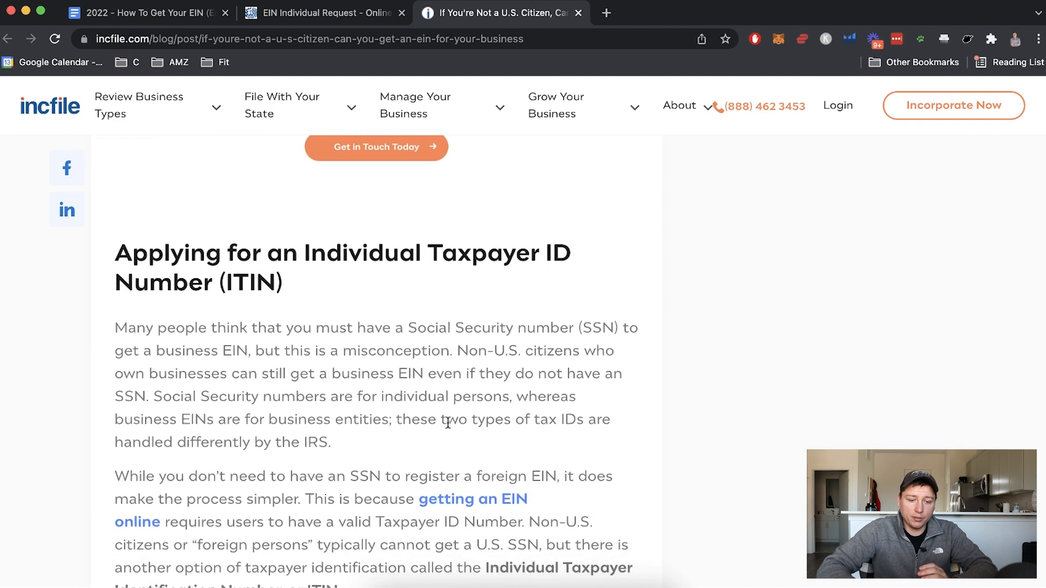
left_click_drag(116, 244, 364, 301)
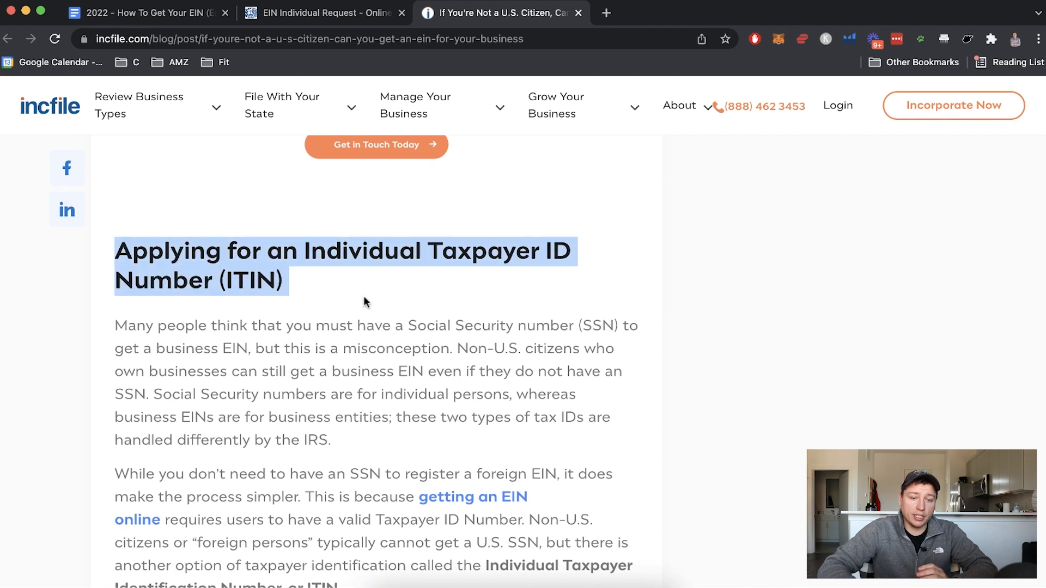
Review the 'Applying for an EIN Without an SSN or ITIN' section, then return to the IRS form
scroll(207, 338, "down", 1)
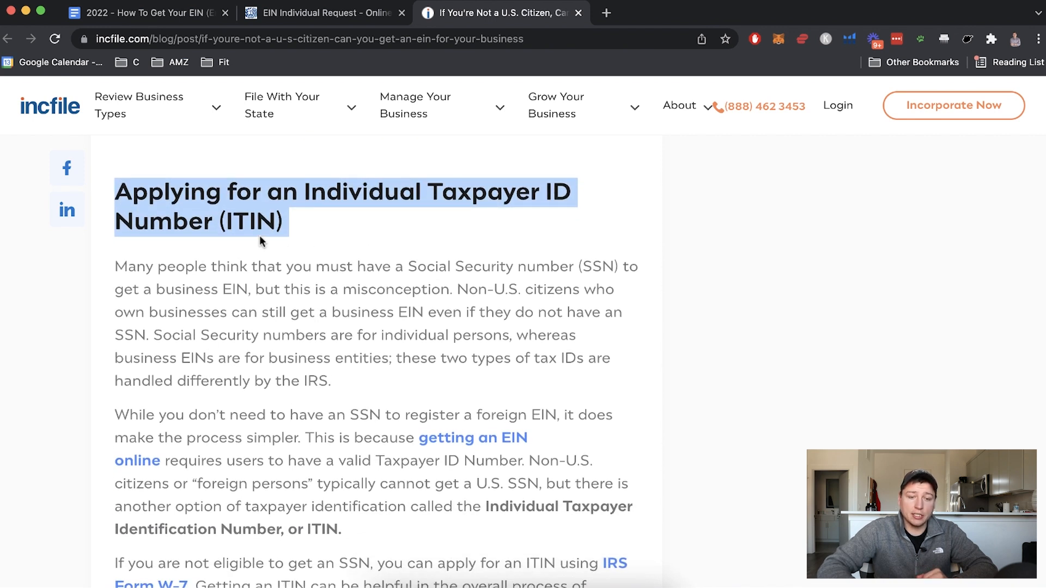
scroll(354, 343, "down", 1)
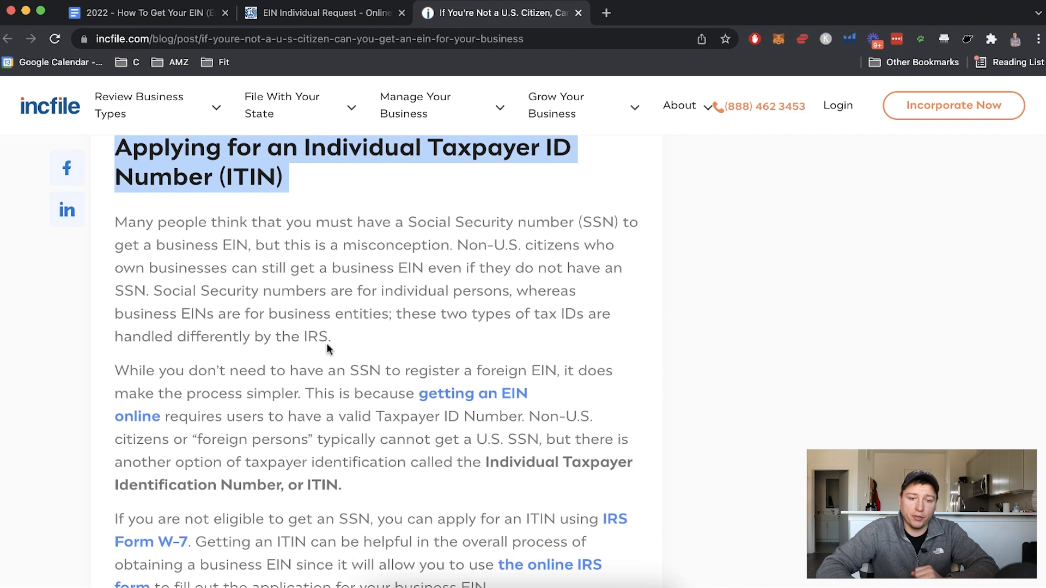
scroll(308, 332, "down", 15)
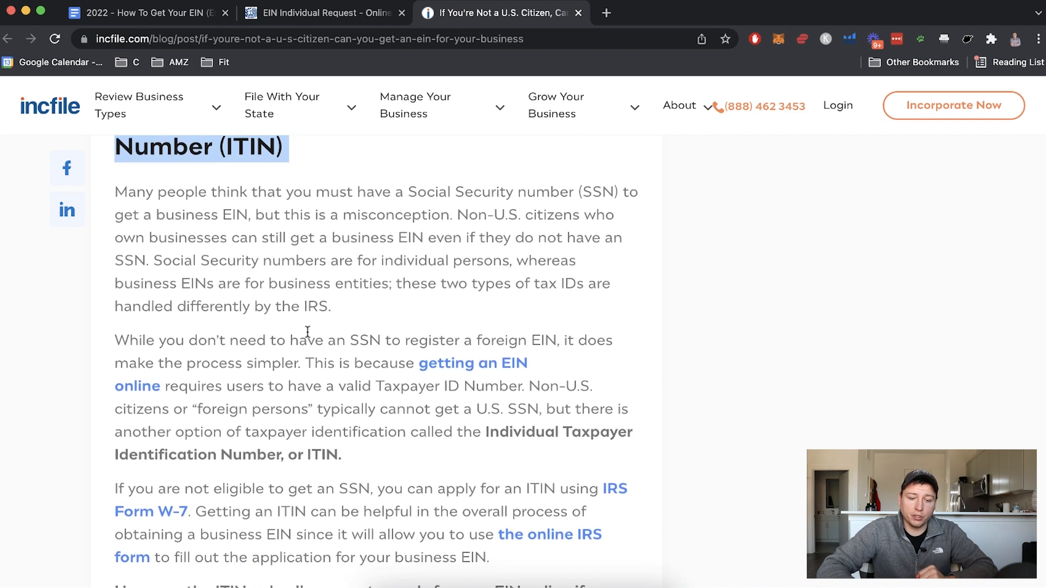
scroll(308, 337, "down", 20)
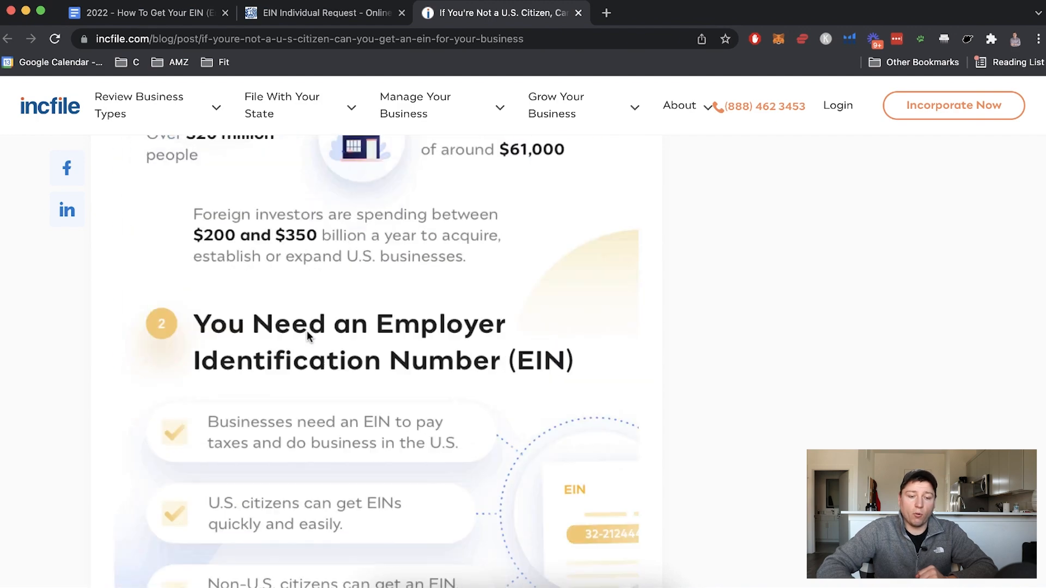
scroll(308, 337, "up", 10)
scroll(306, 334, "down", 1)
left_click_drag(113, 233, 630, 231)
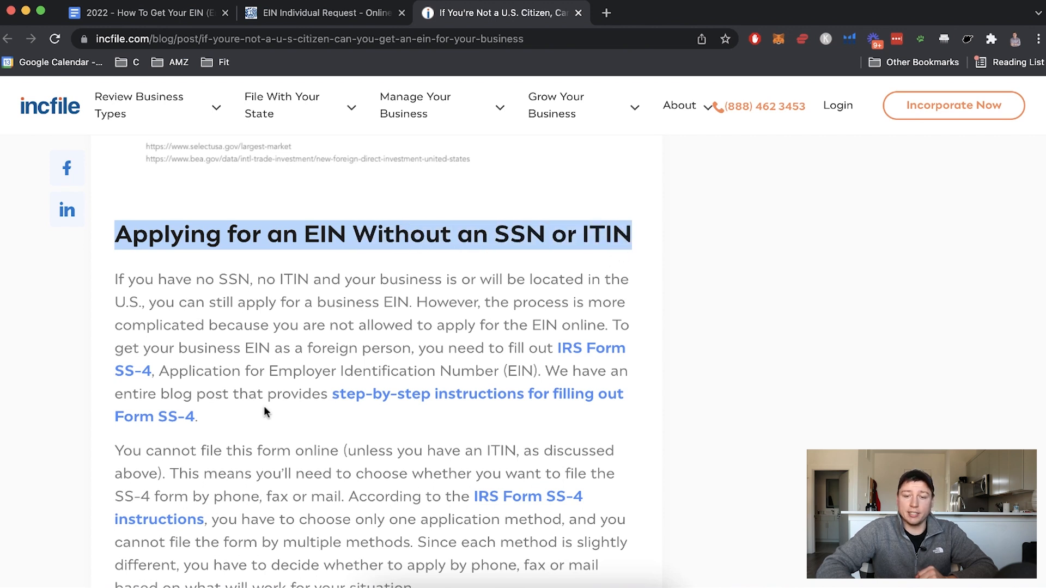
scroll(264, 411, "down", 2)
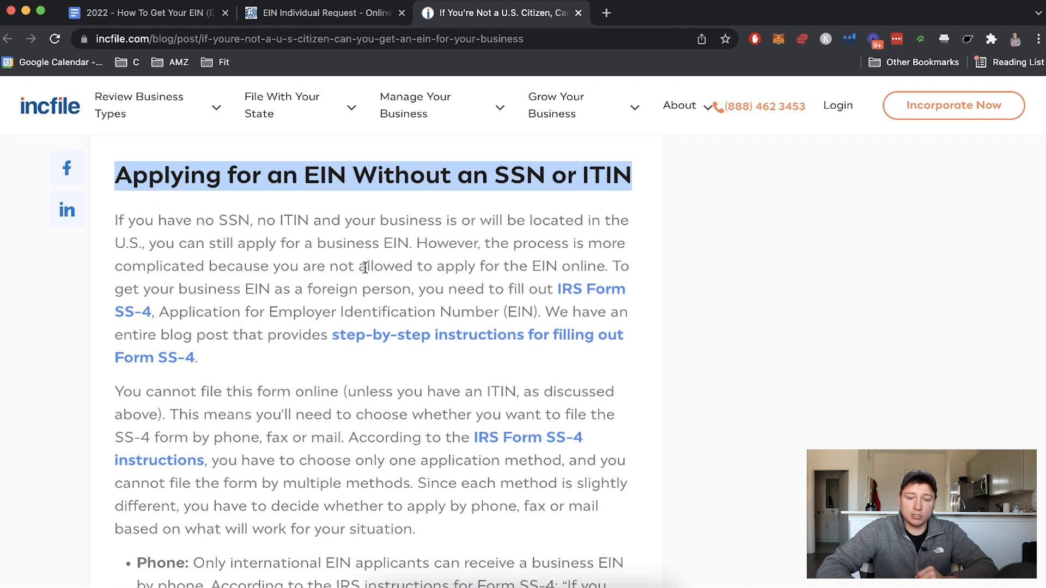
left_click(283, 16)
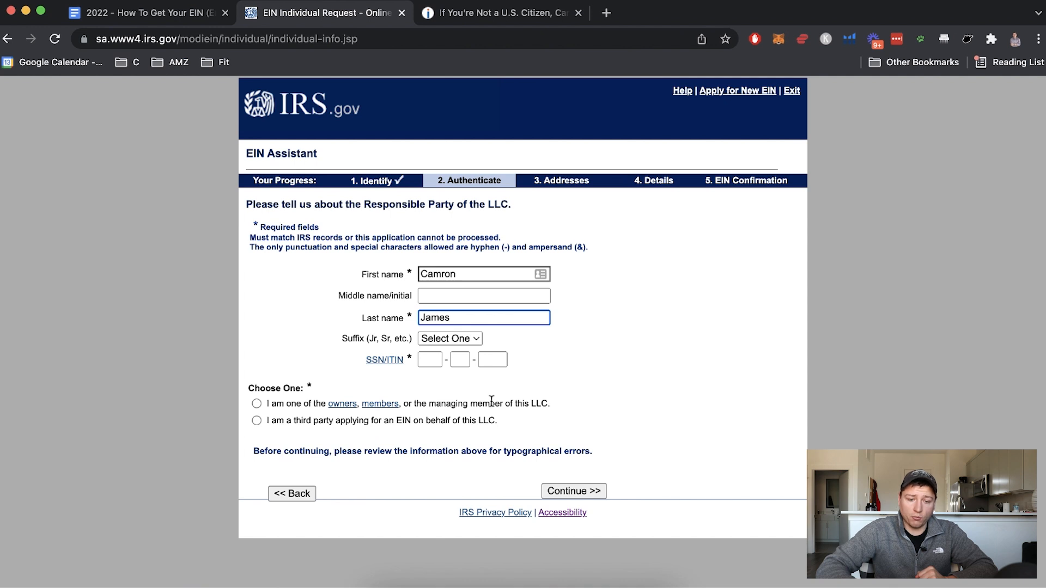
Declare yourself an owner or member of the LLC and begin entering the SSN
left_click(256, 404)
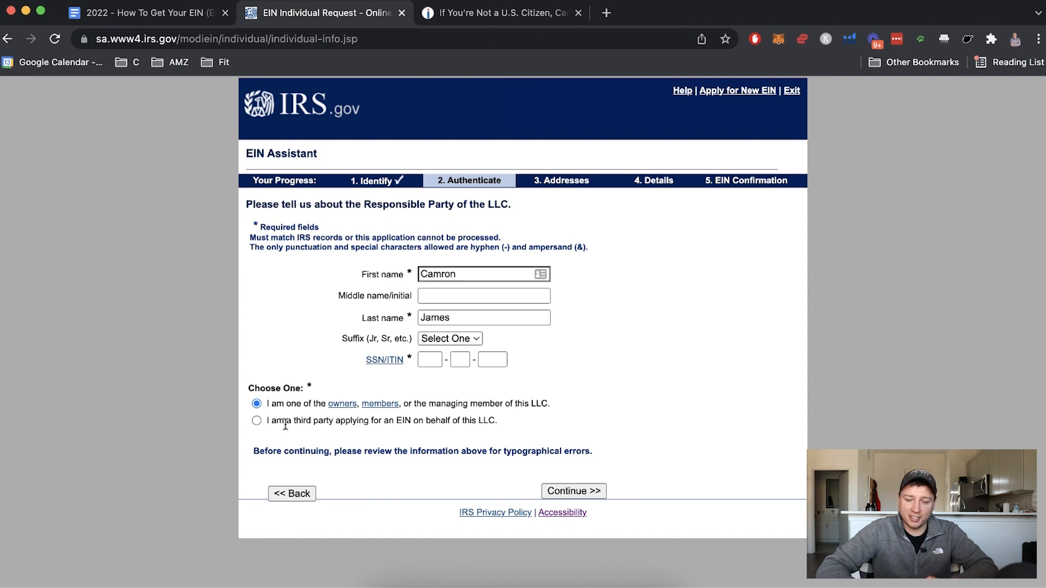
left_click(432, 360)
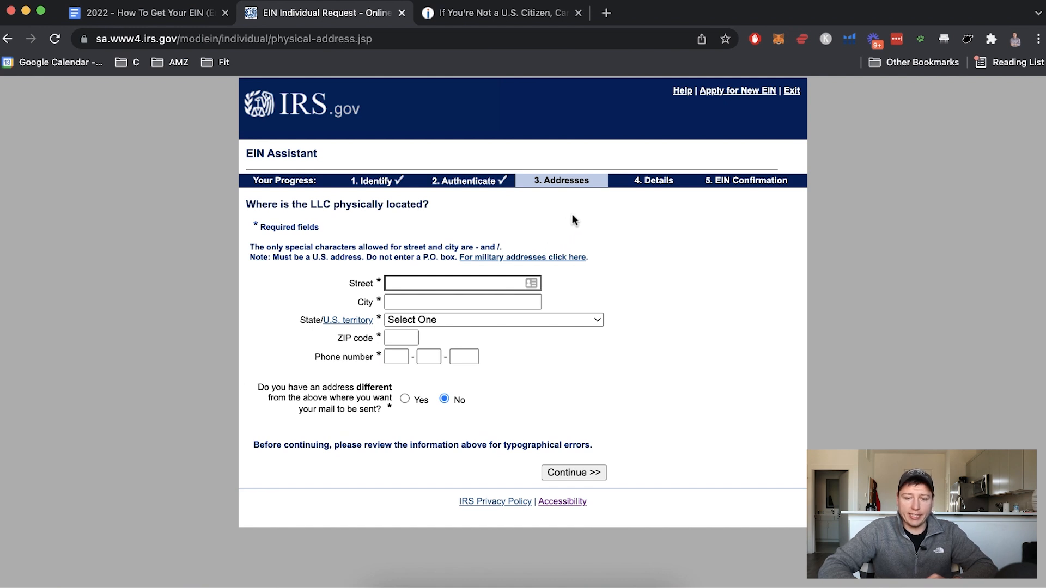
Enter the LLC's physical street address using a saved address suggestion
left_click(419, 285)
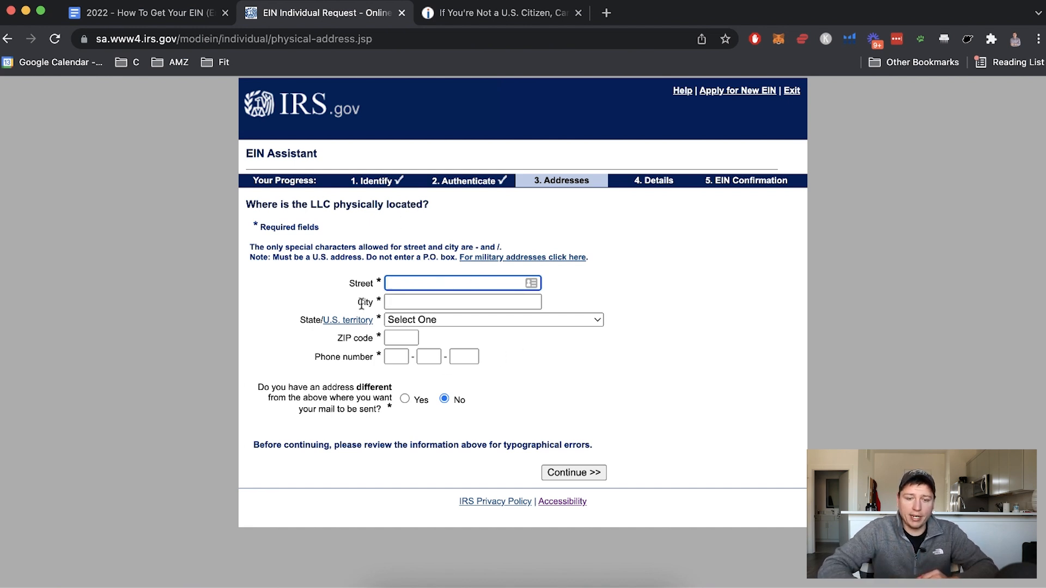
left_click(401, 285)
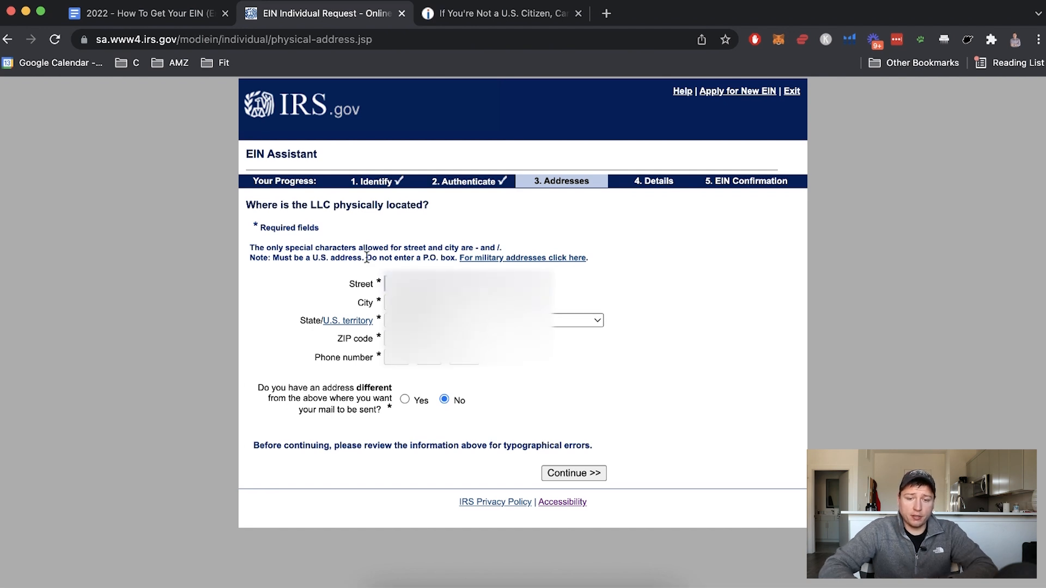
left_click_drag(365, 258, 455, 258)
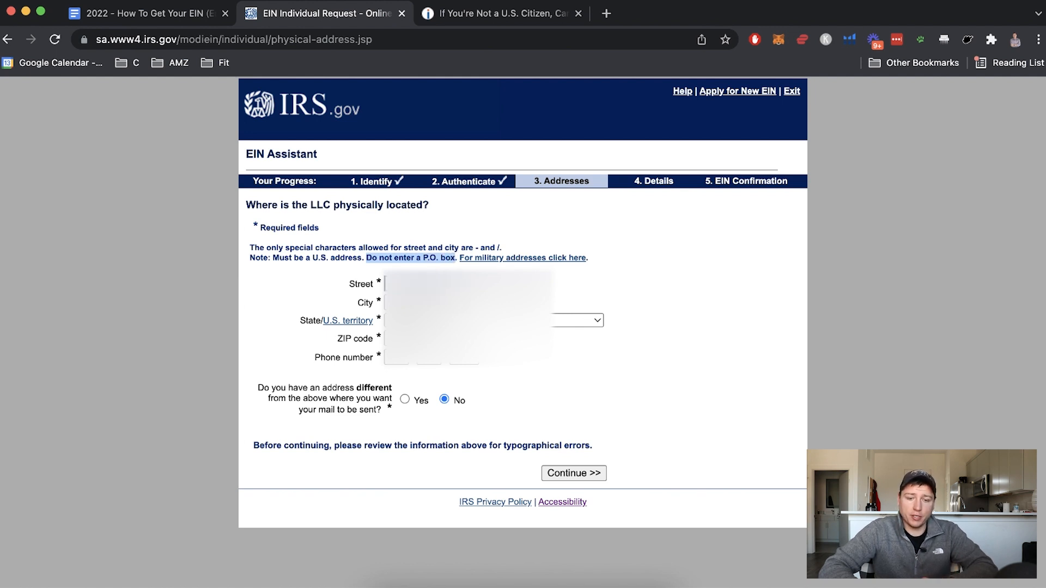
Add the phone number and answer Yes to receiving mail at a different address
left_click_drag(316, 358, 372, 359)
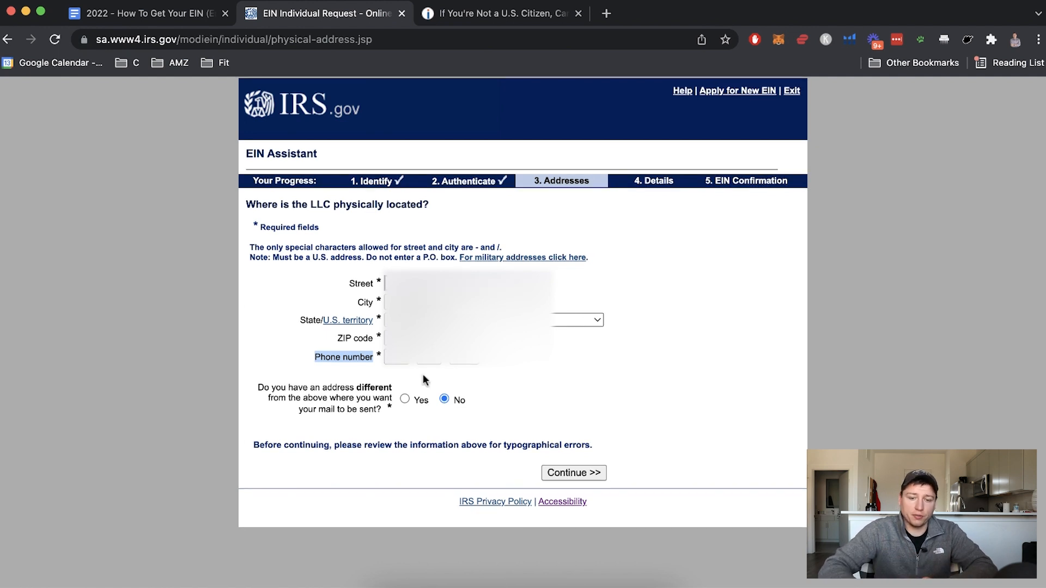
left_click_drag(261, 388, 380, 412)
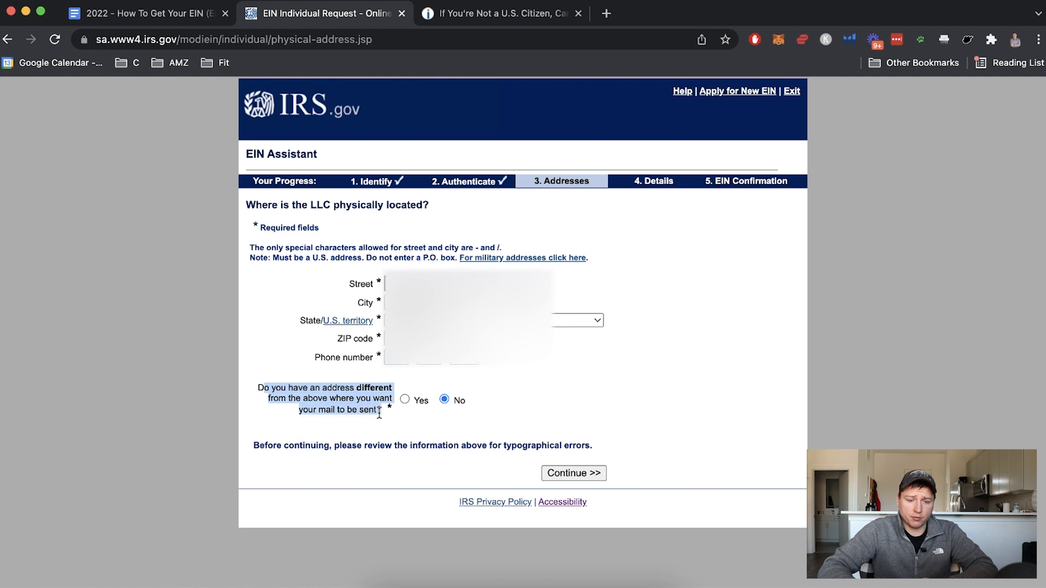
left_click(406, 400)
left_click(519, 374)
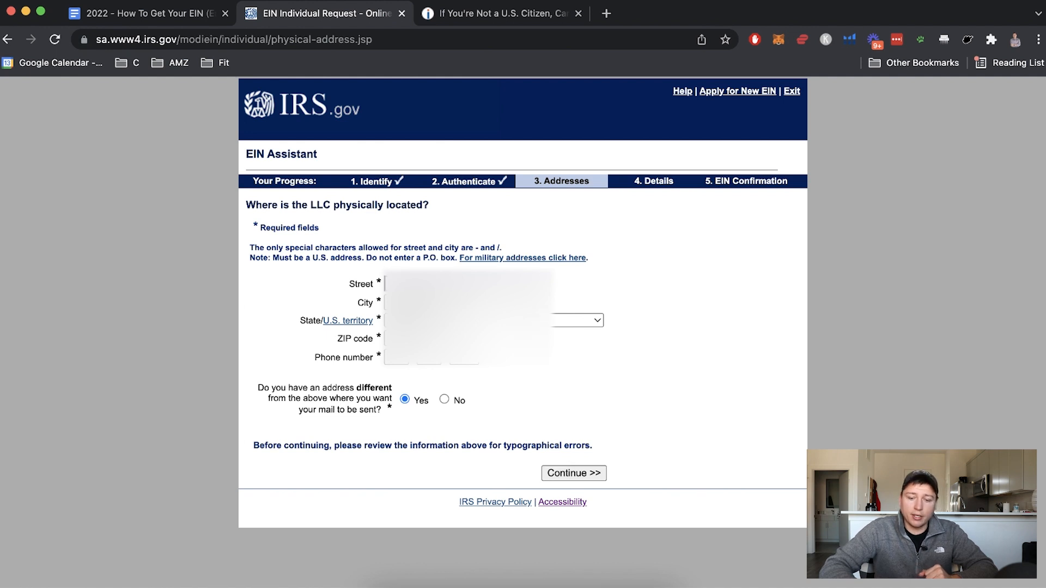
left_click(567, 472)
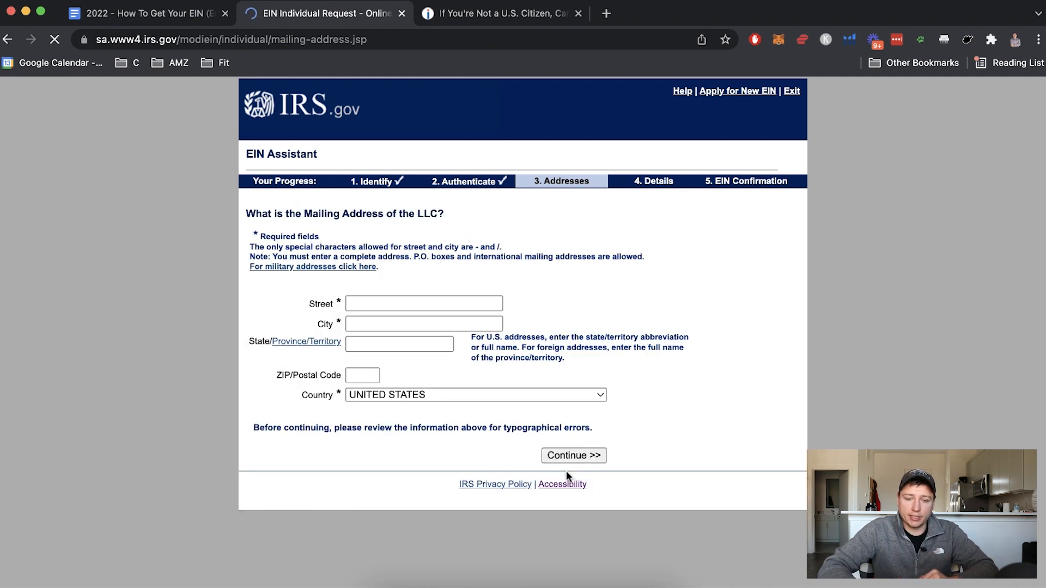
Fill in the LLC's mailing street address and the remaining mailing address fields
left_click(381, 300)
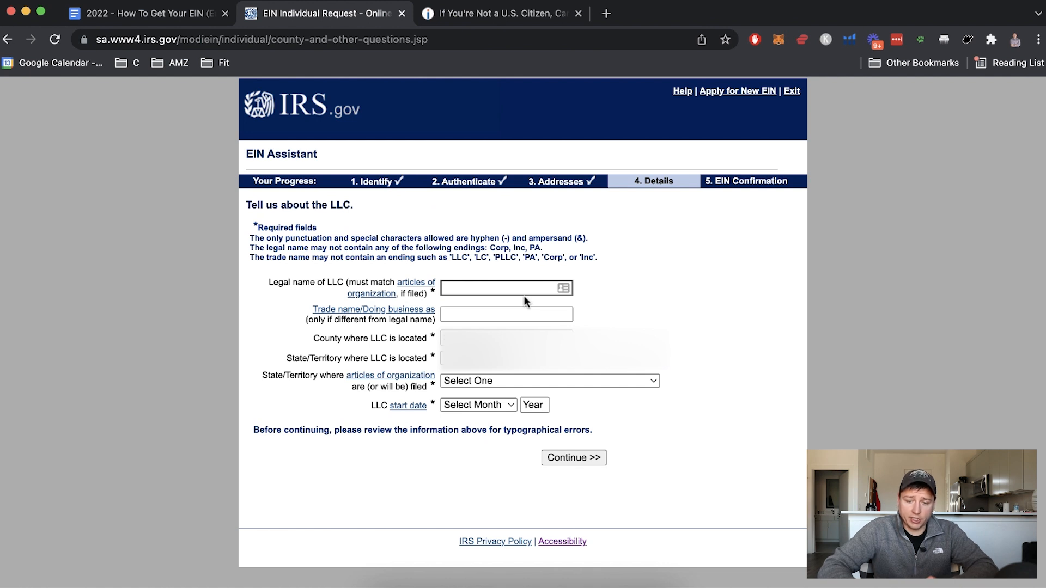
Enter the LLC's legal name on the details page
left_click(485, 288)
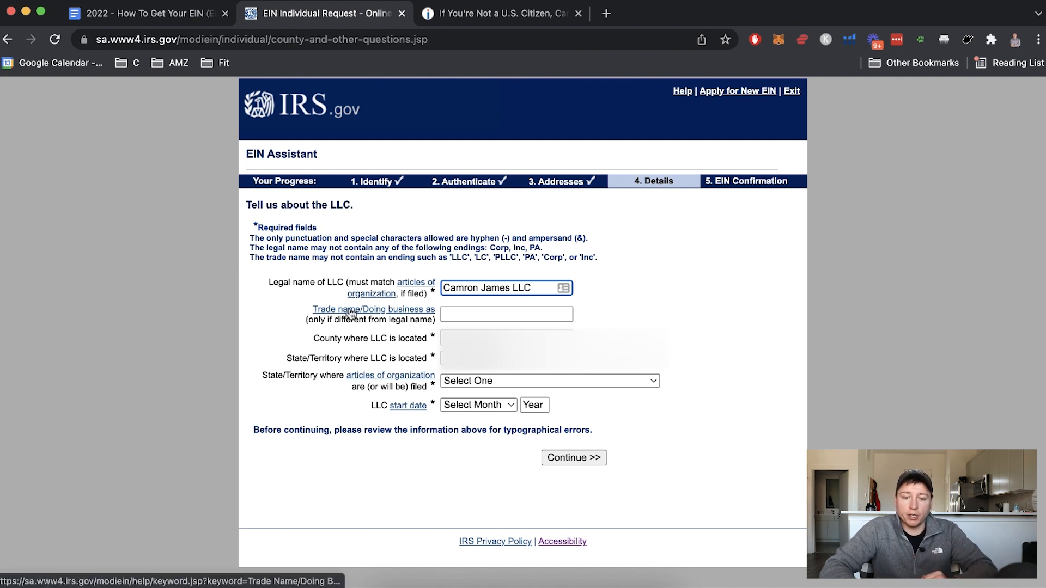
left_click(474, 312)
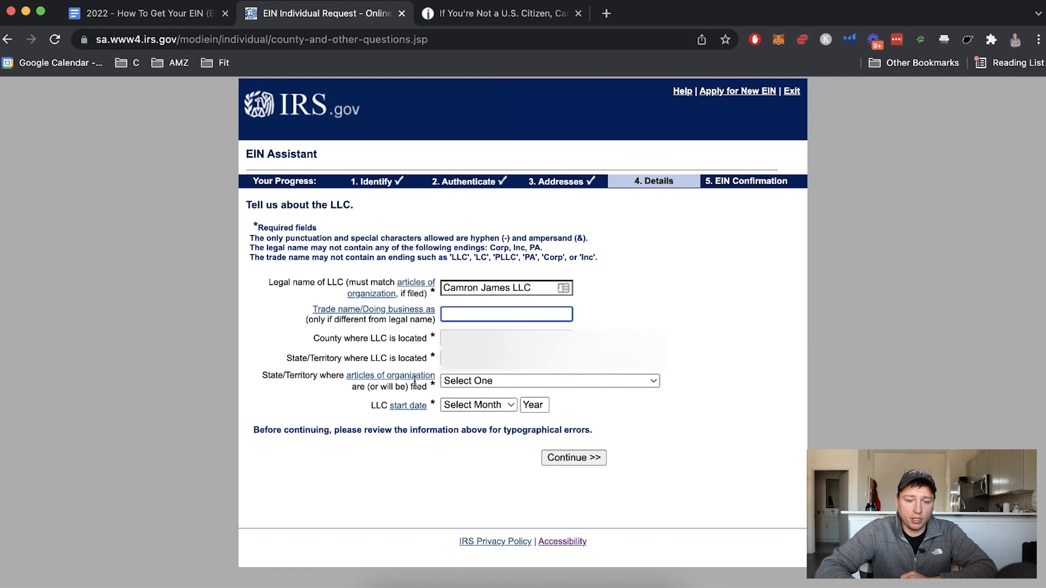
Set WYOMING as the articles-of-organization state and January 2016 as the start date
left_click(478, 382)
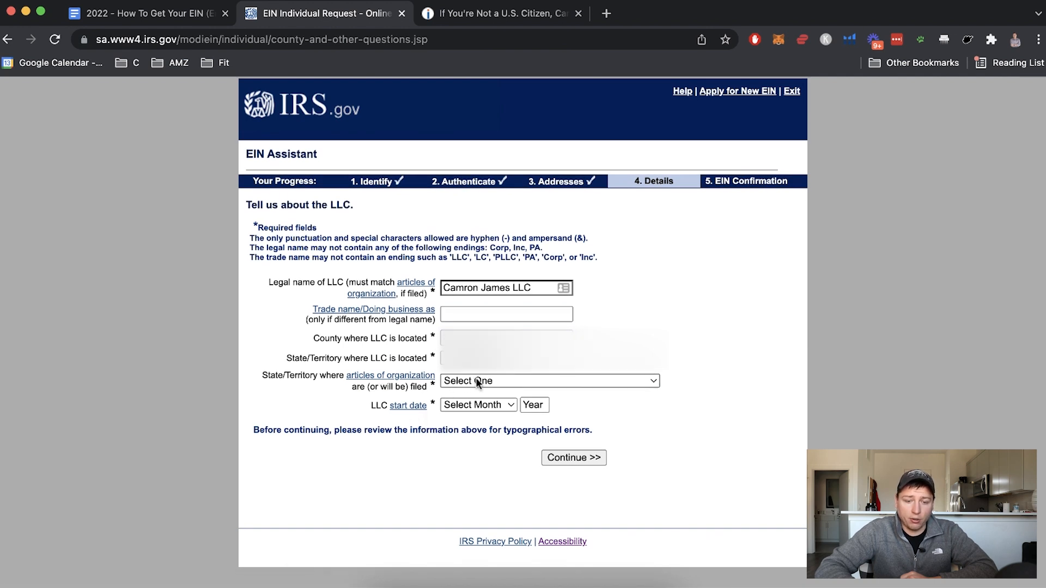
left_click(478, 381)
scroll(476, 378, "down", 5)
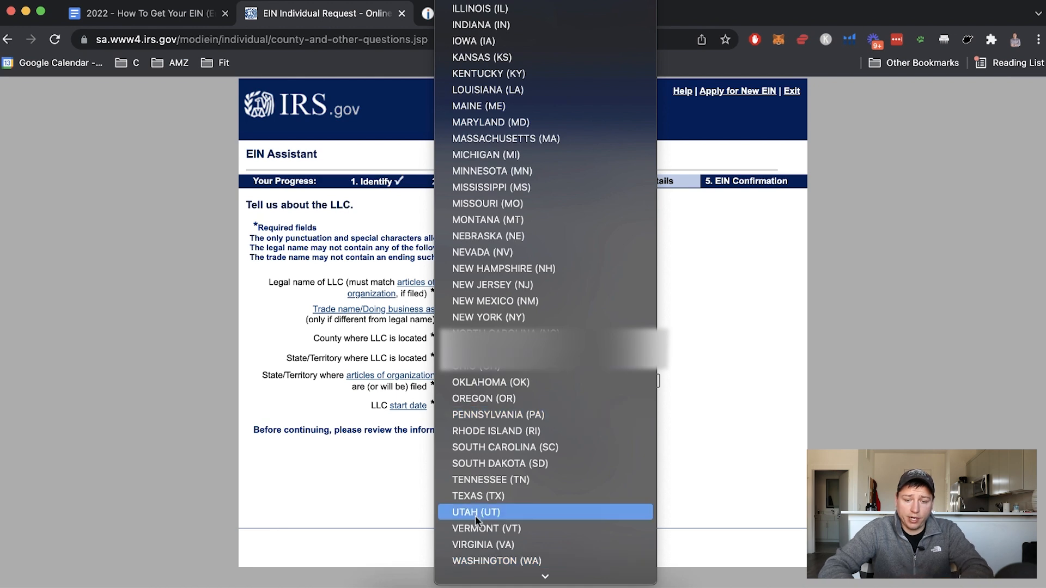
scroll(478, 531, "down", 3)
left_click(483, 478)
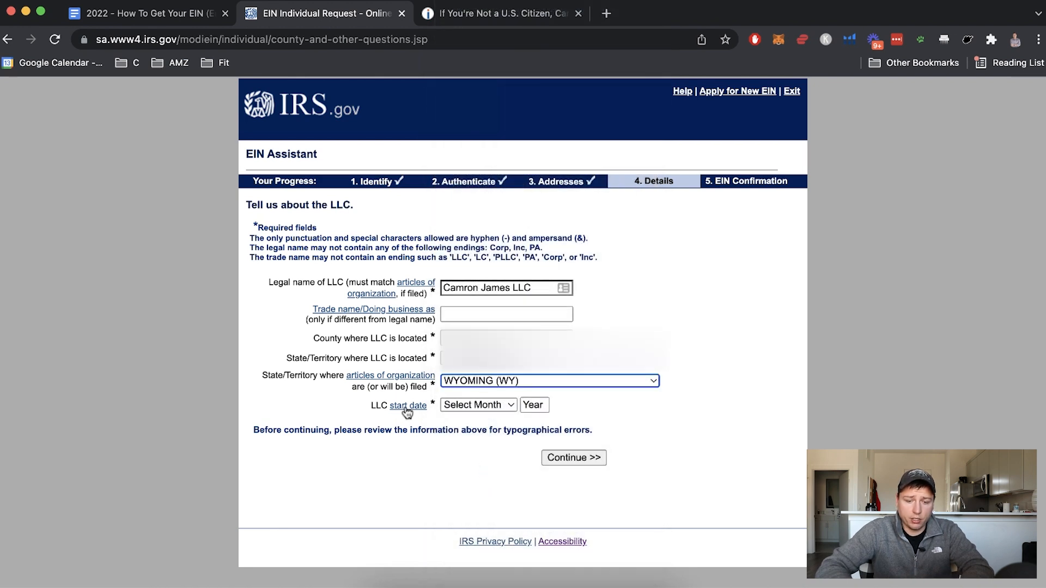
left_click(476, 407)
left_click(563, 459)
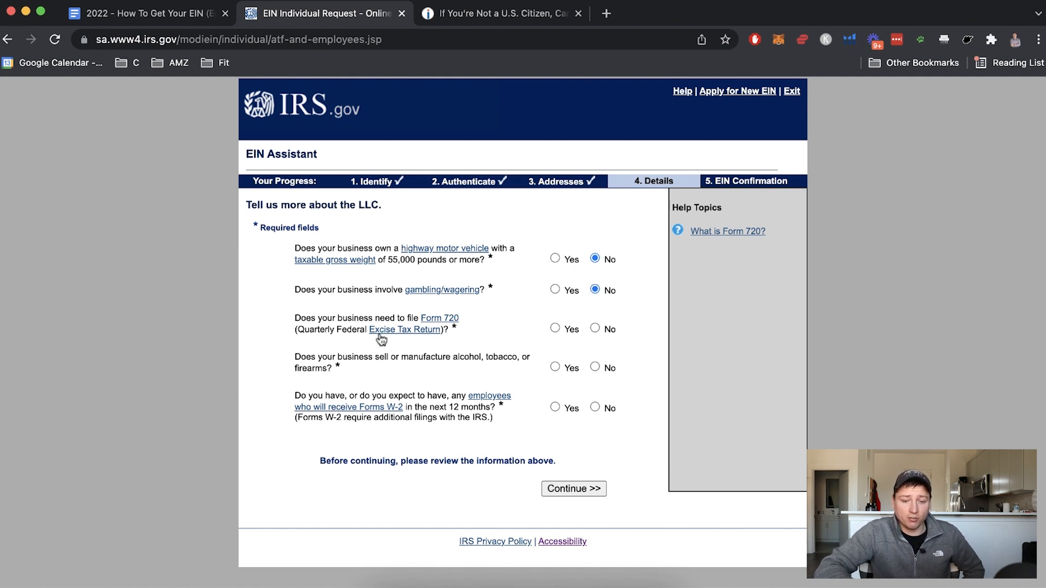
Answer No to the Form 720, alcohol/tobacco/firearms and W-2 employee questions
left_click(595, 328)
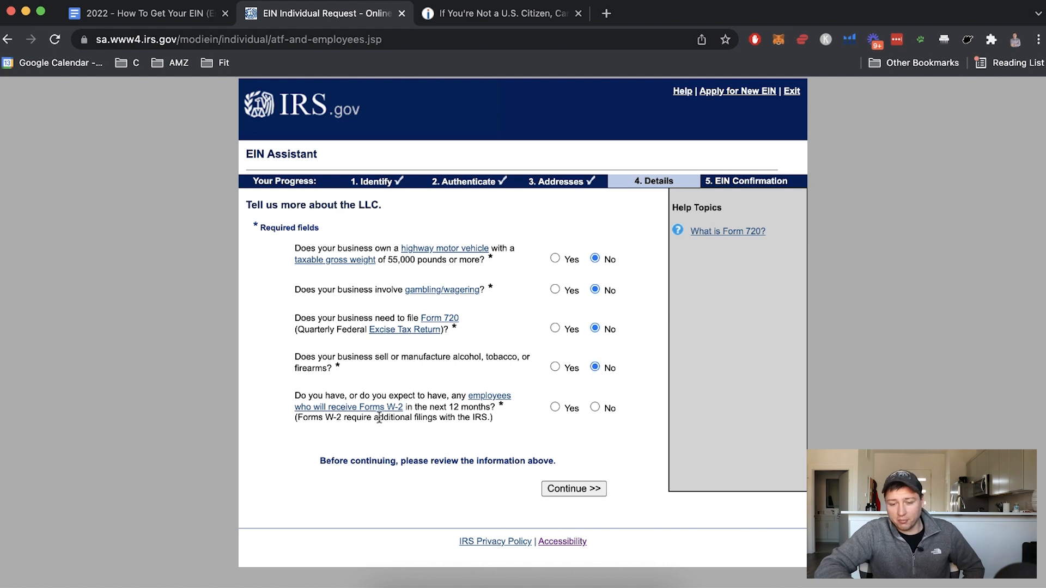
left_click_drag(295, 396, 506, 426)
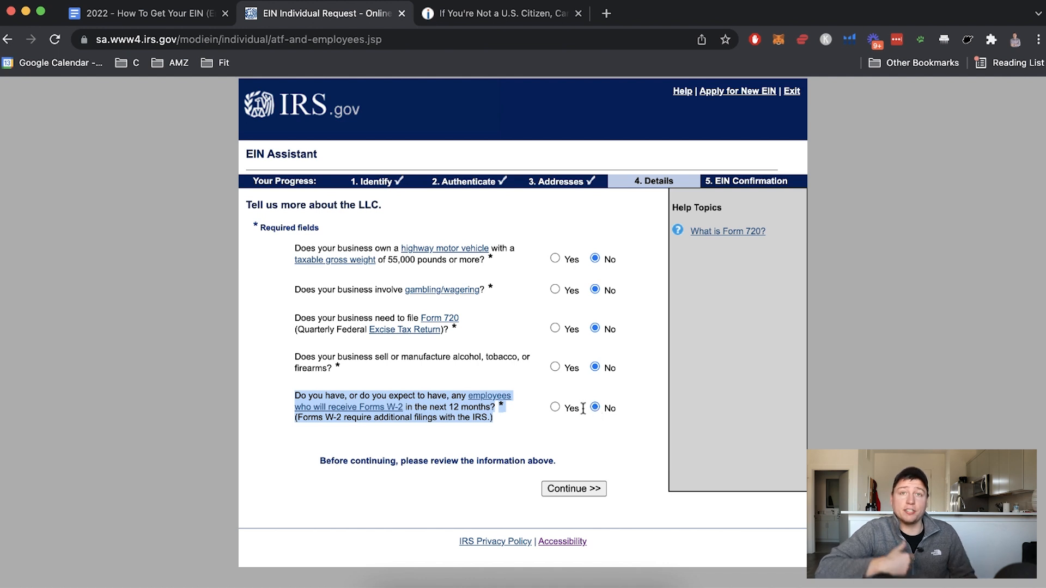
left_click(533, 412)
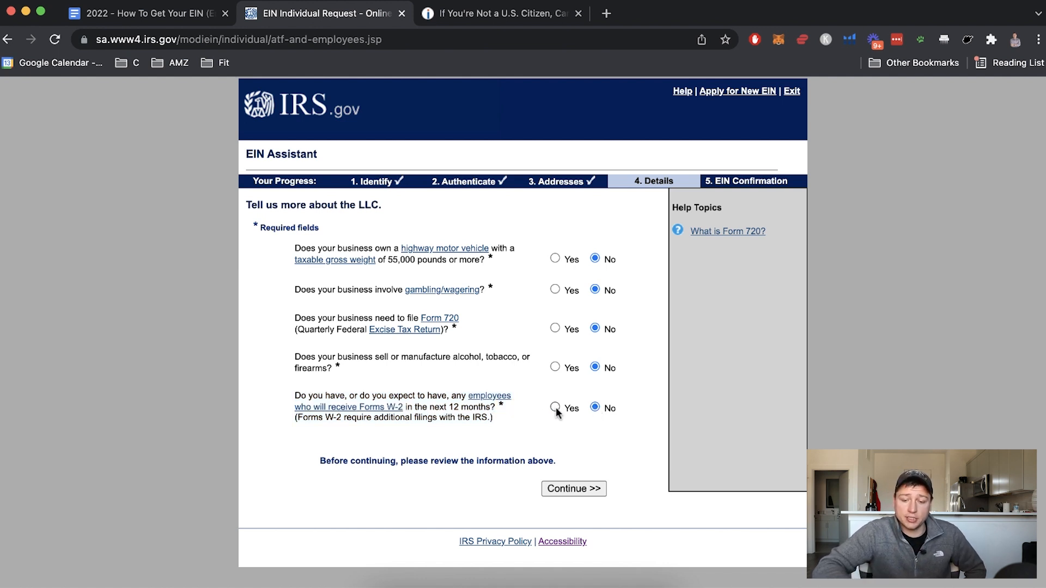
left_click(574, 488)
Pick Retail, then 'Selling goods exclusively over the Internet' as the business activity
scroll(402, 327, "down", 1)
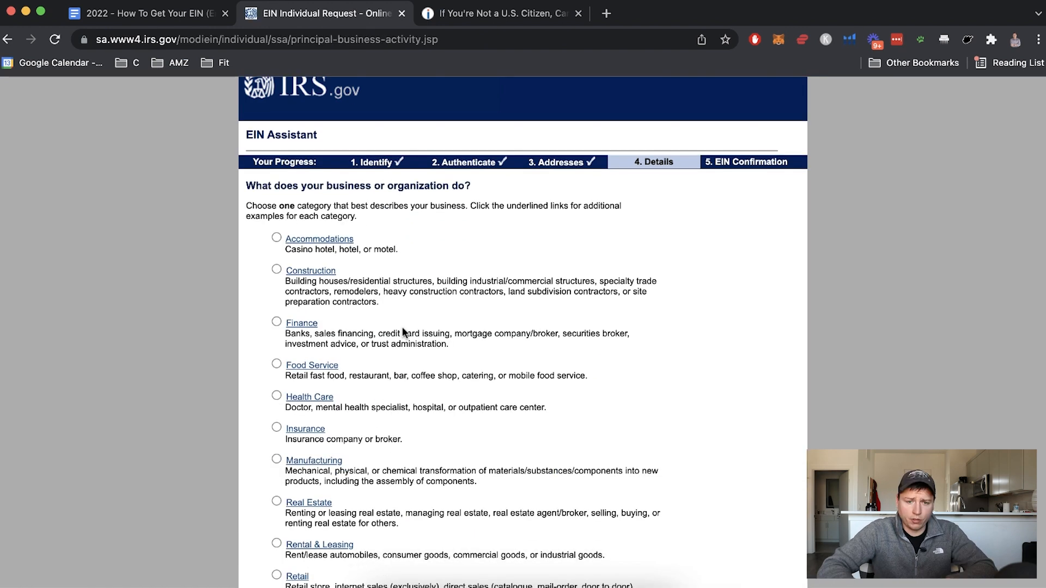
scroll(402, 326, "down", 2)
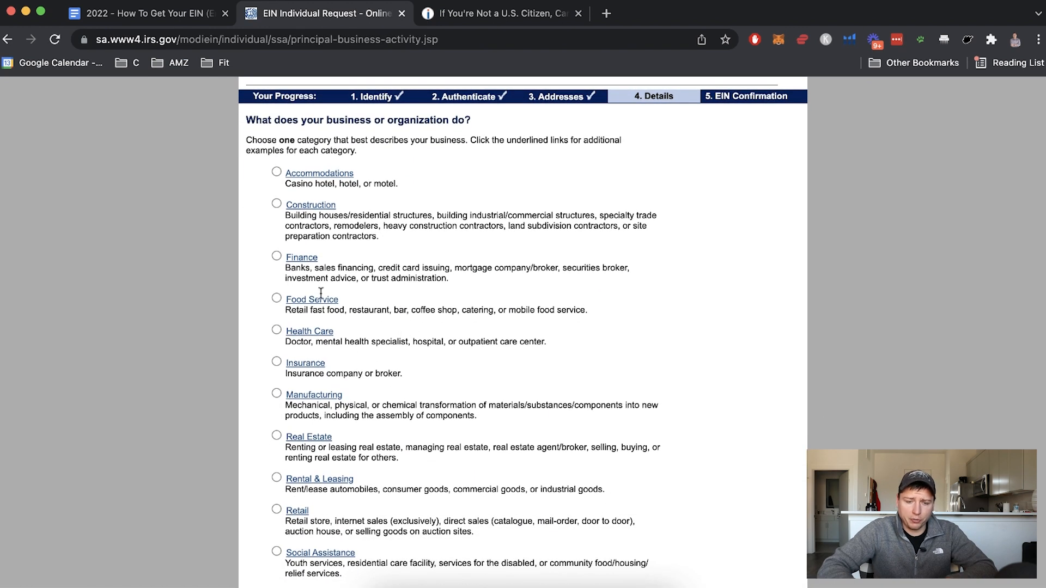
scroll(339, 346, "down", 3)
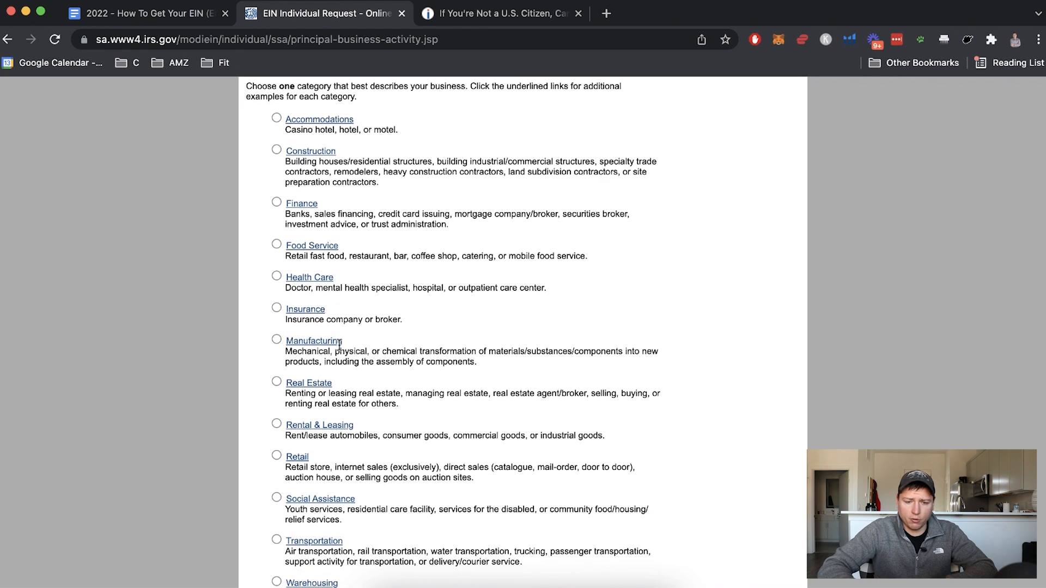
left_click(275, 398)
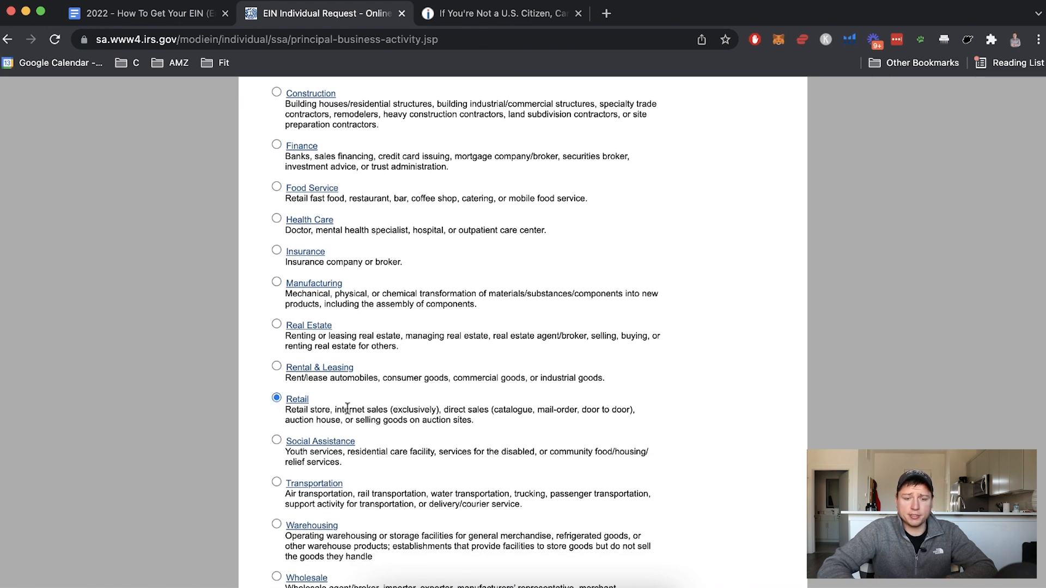
left_click_drag(336, 409, 452, 416)
scroll(471, 475, "down", 1)
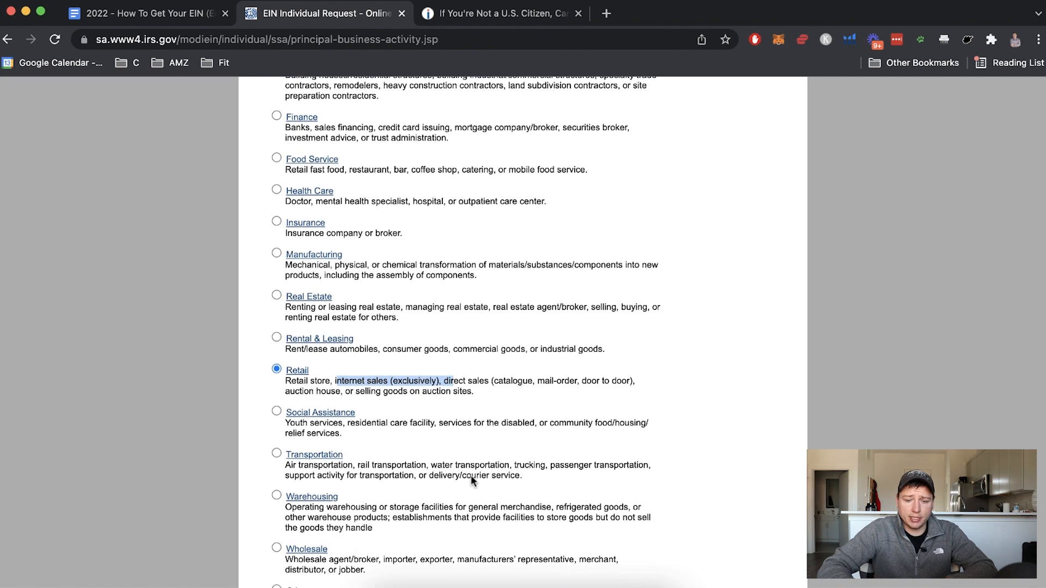
scroll(470, 475, "down", 1)
scroll(416, 394, "up", 1)
scroll(416, 395, "down", 1)
scroll(393, 333, "up", 3)
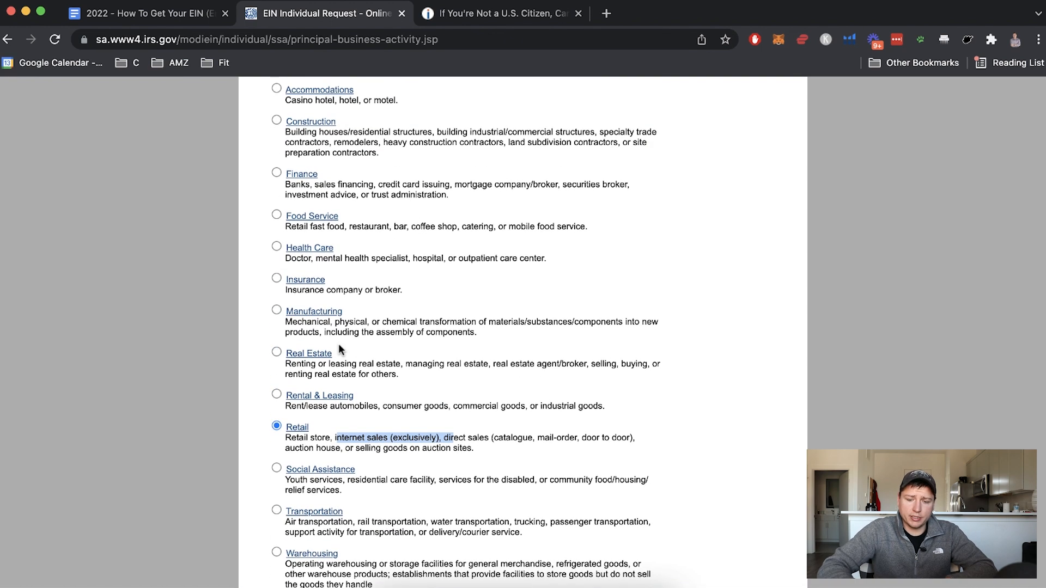
scroll(390, 394, "down", 4)
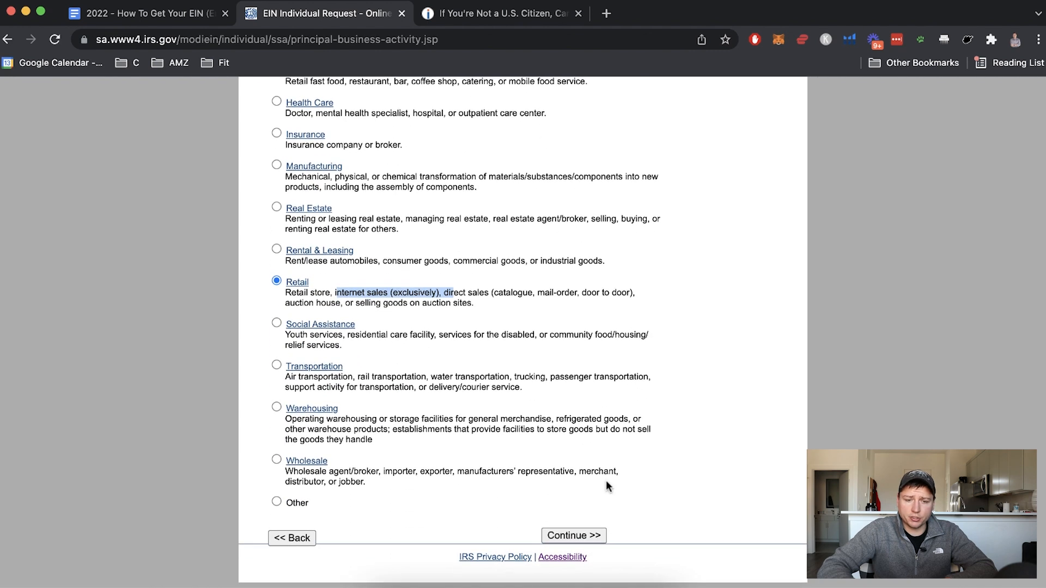
left_click(574, 535)
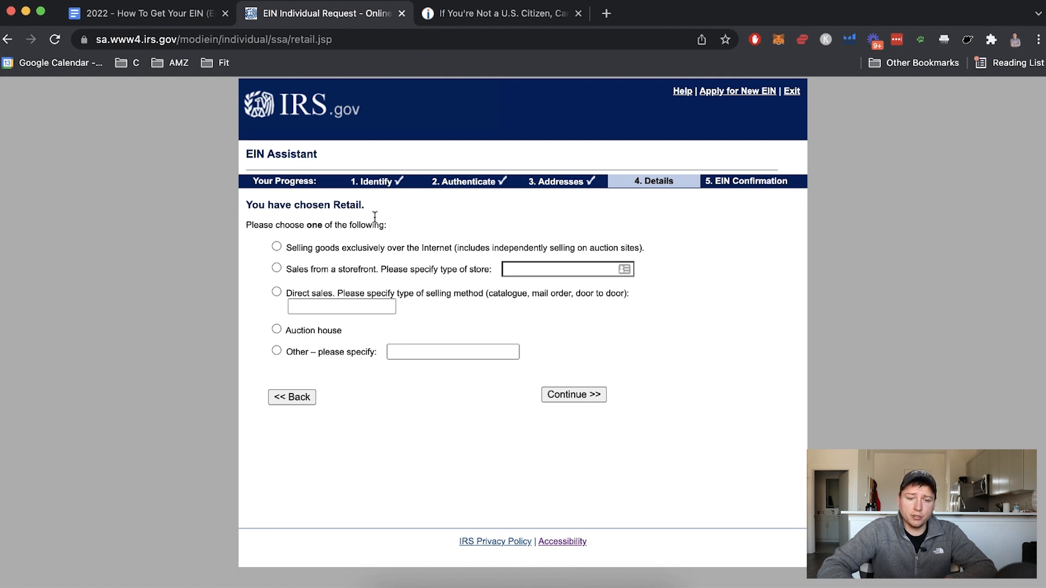
left_click(276, 248)
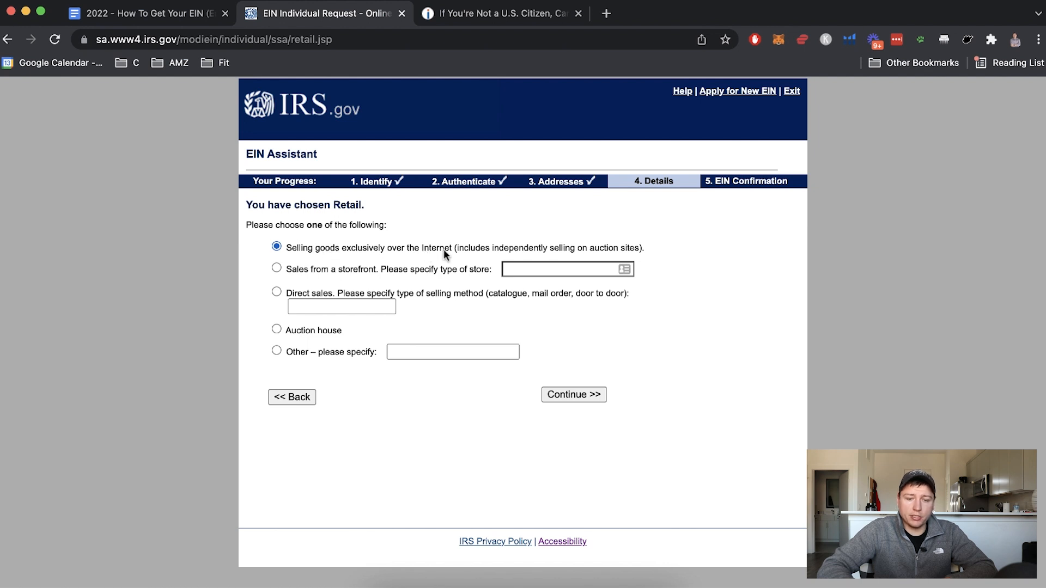
left_click(567, 395)
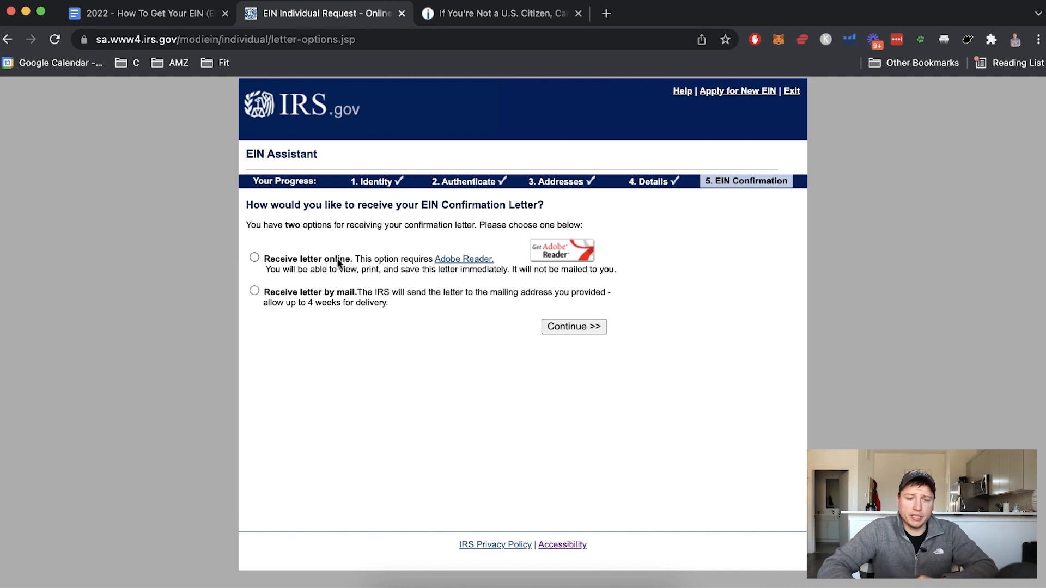
Choose 'Receive letter online' for the EIN Confirmation Letter and go to the summary
left_click_drag(265, 293, 347, 288)
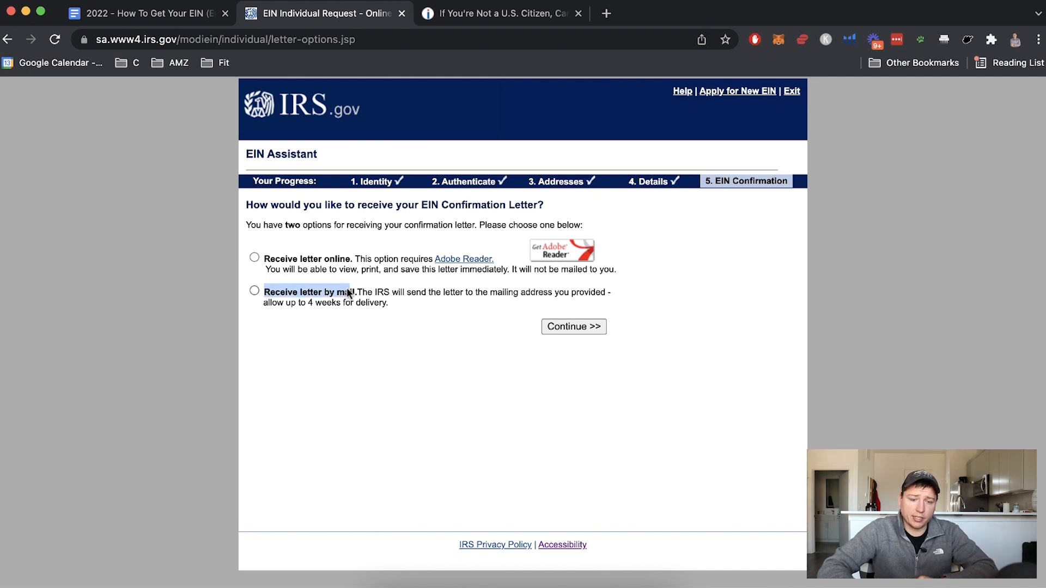
left_click(254, 255)
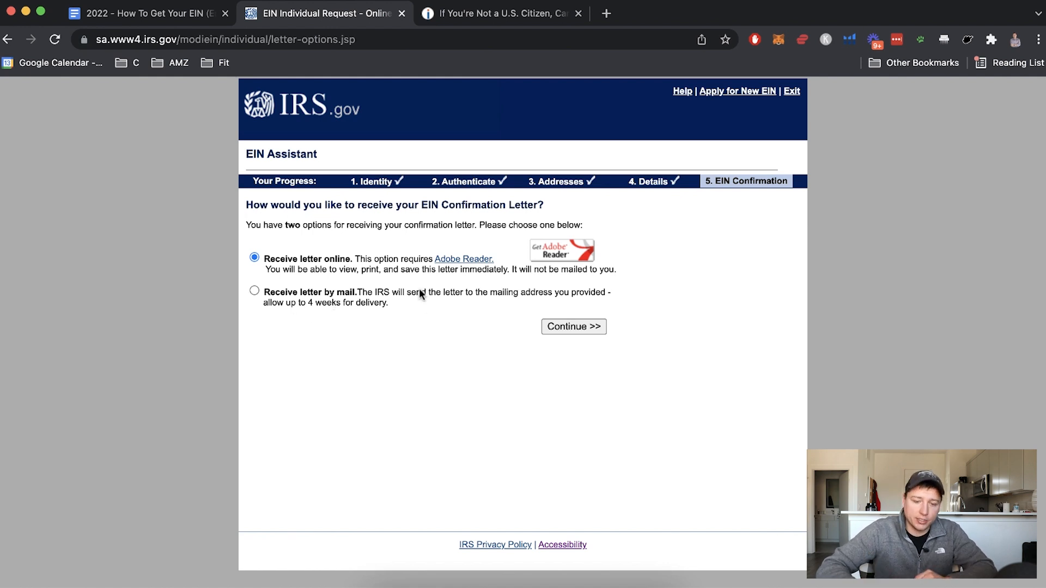
left_click(567, 328)
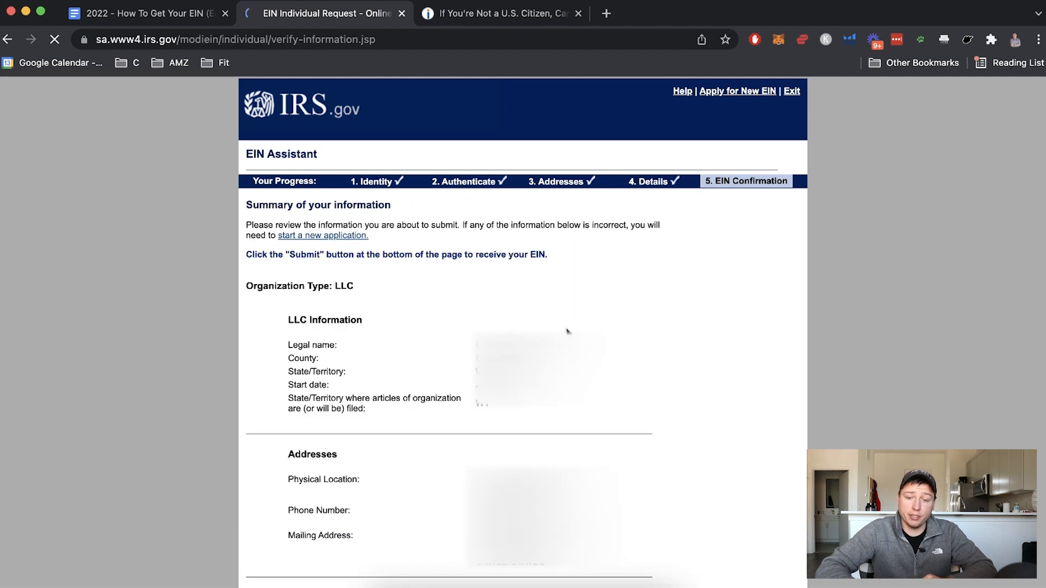
scroll(392, 450, "down", 1)
scroll(392, 451, "down", 4)
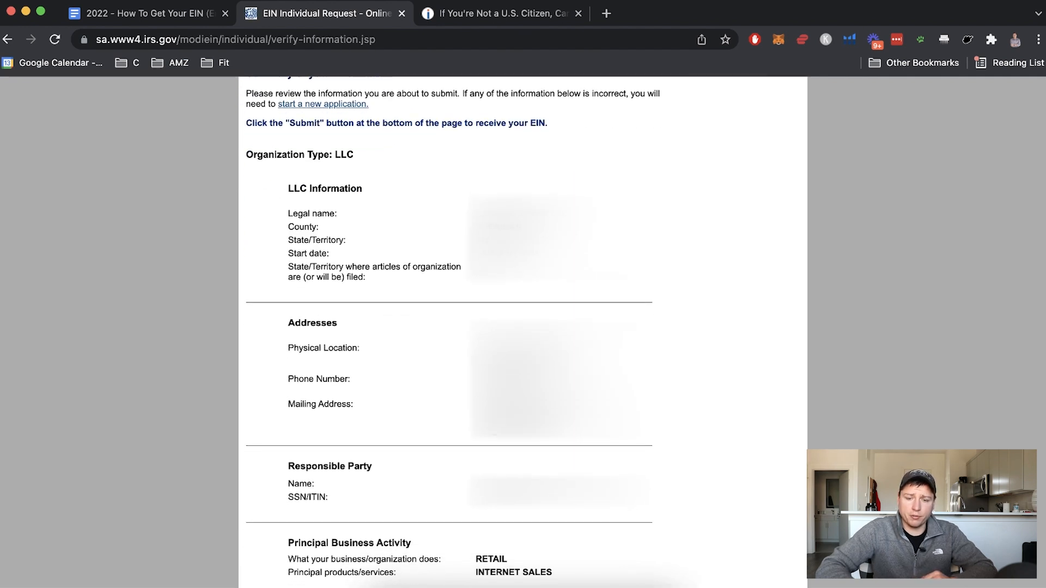
scroll(597, 512, "down", 5)
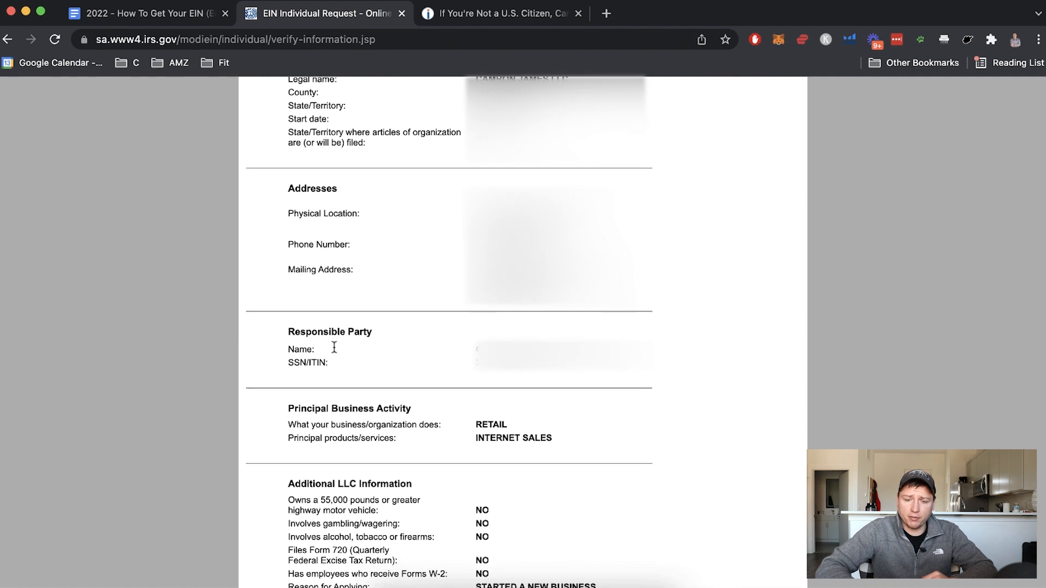
scroll(332, 485, "down", 3)
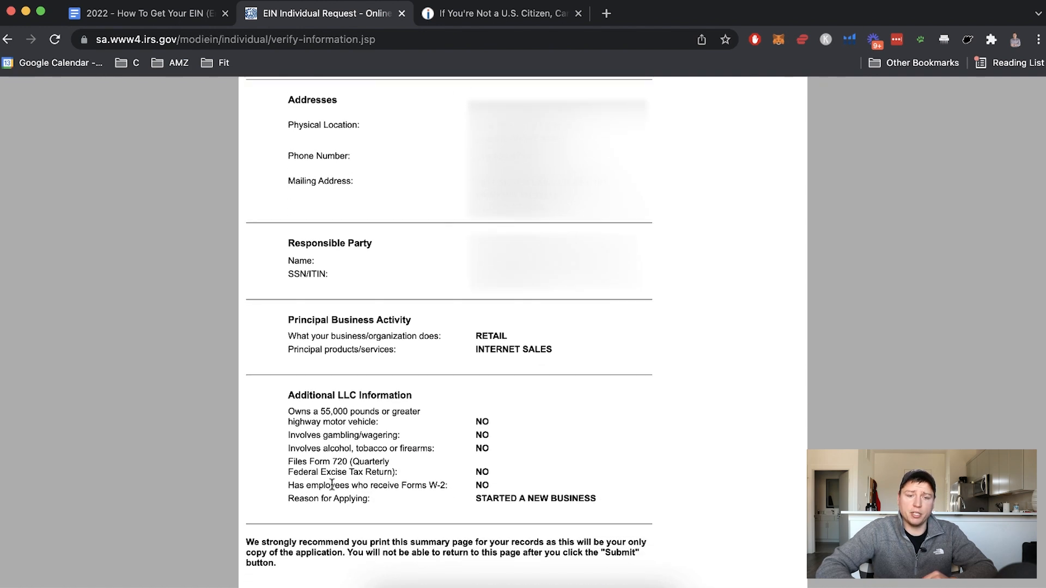
scroll(332, 485, "up", 1)
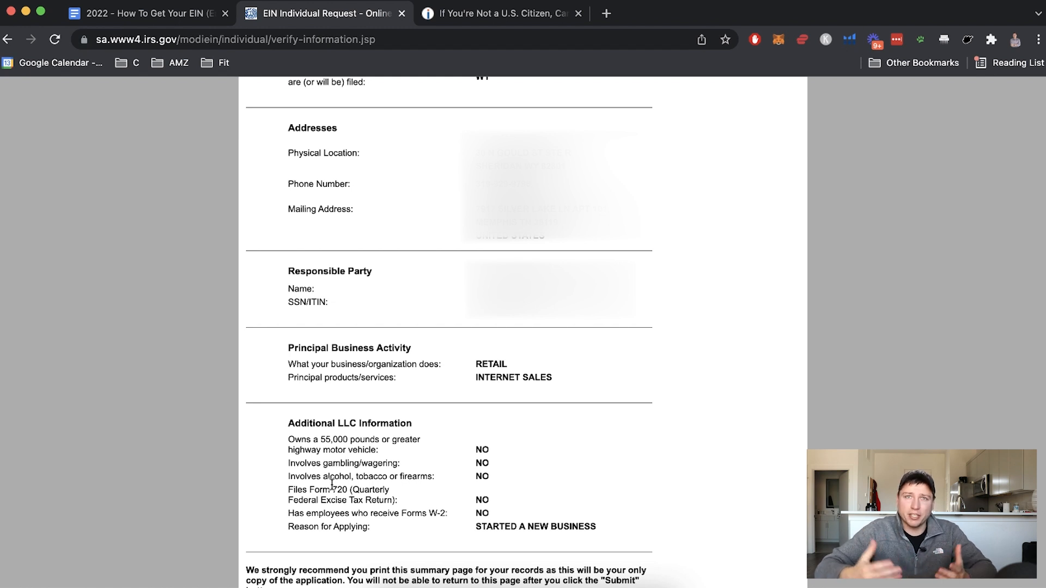
scroll(329, 321, "up", 1)
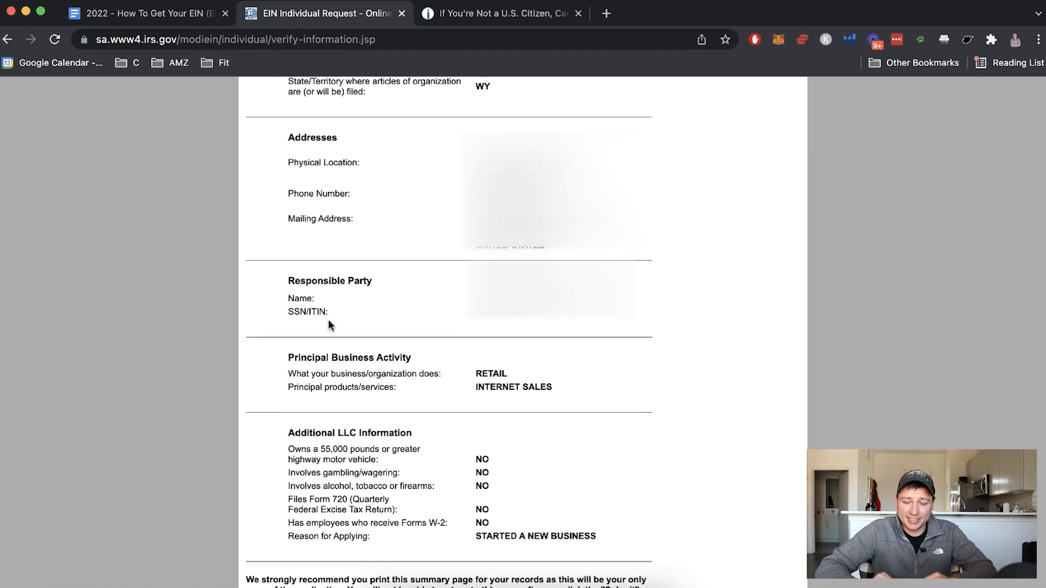
scroll(328, 322, "down", 1)
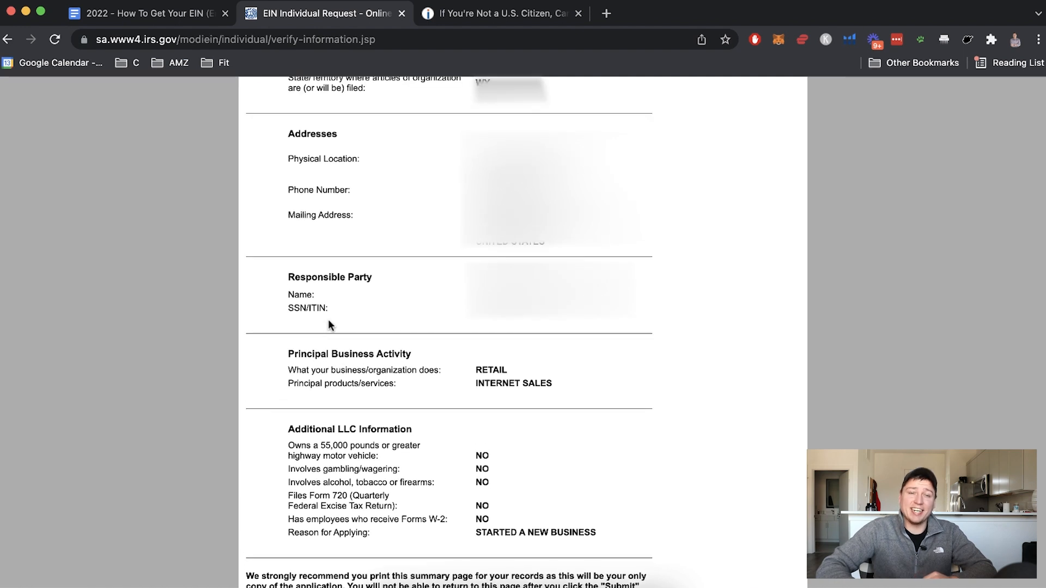
scroll(328, 325, "down", 5)
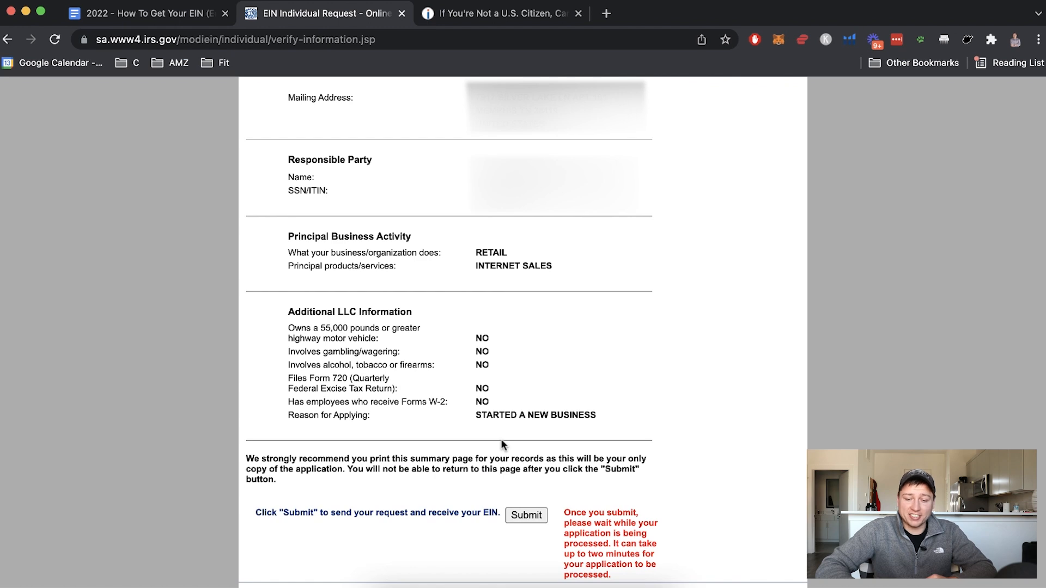
scroll(501, 444, "down", 2)
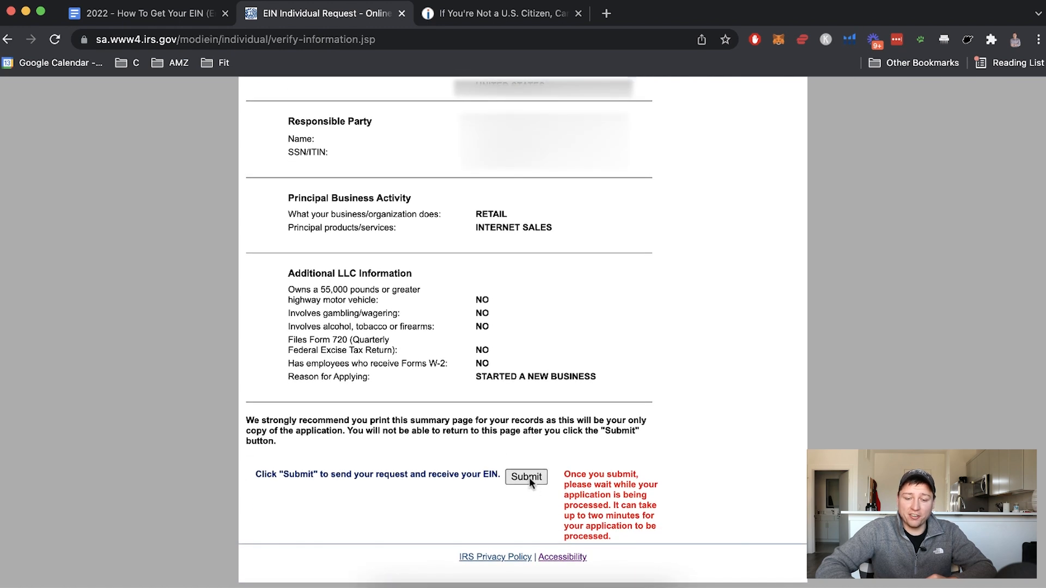